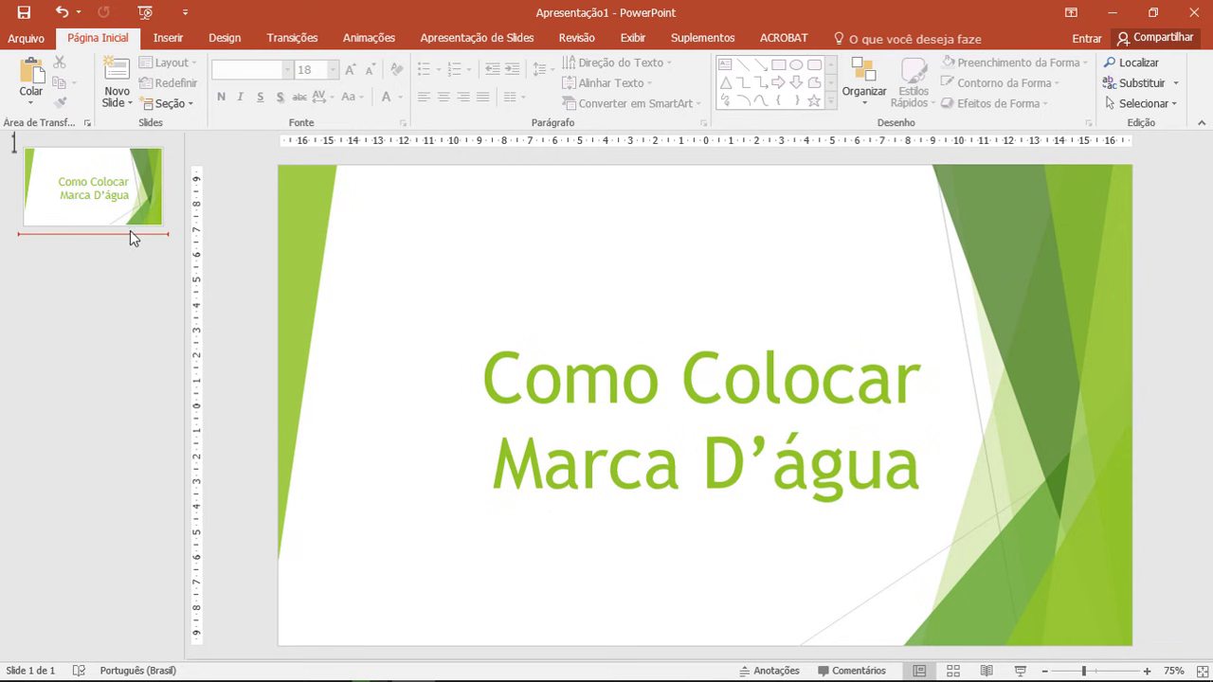
# Add a second slide with the Conteúdo com Legenda layout, then return to the title slide.
pyautogui.click(130, 103)
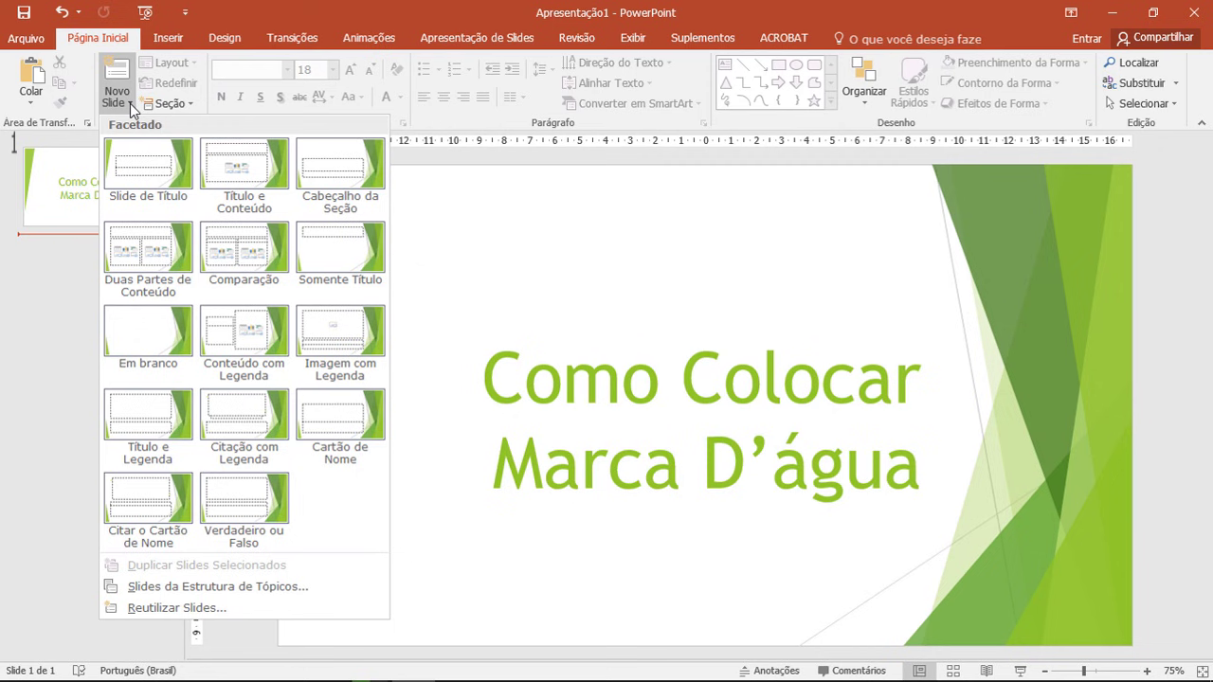
pyautogui.click(246, 339)
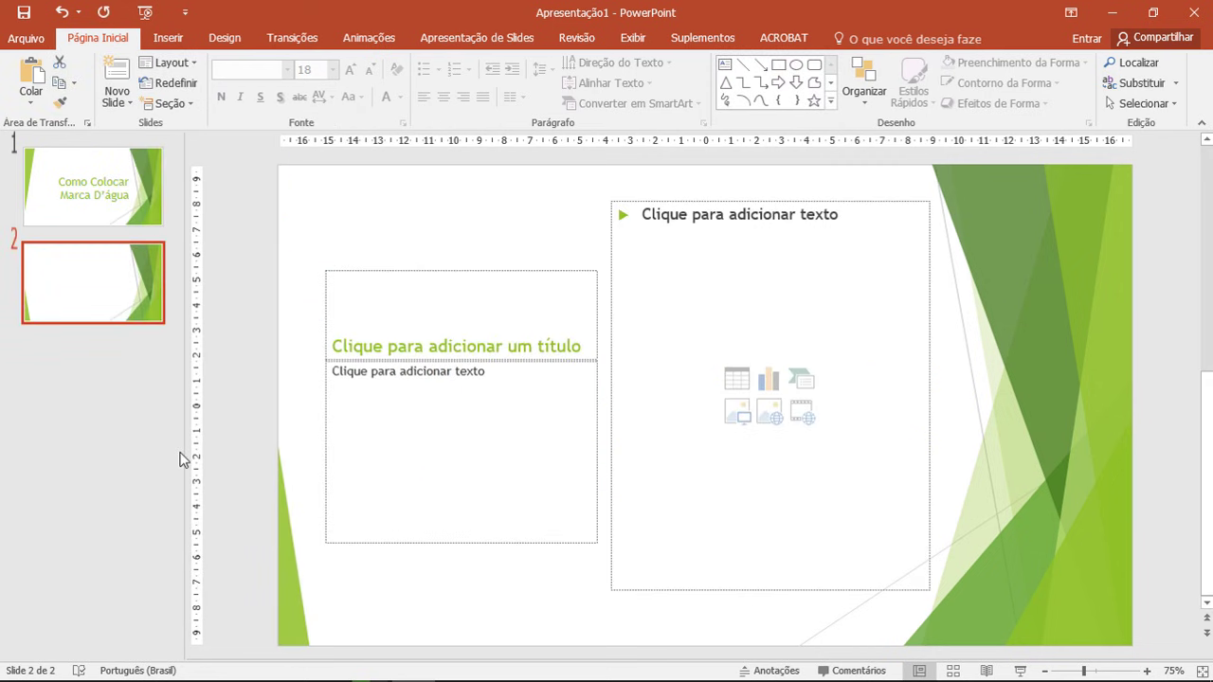
pyautogui.click(580, 610)
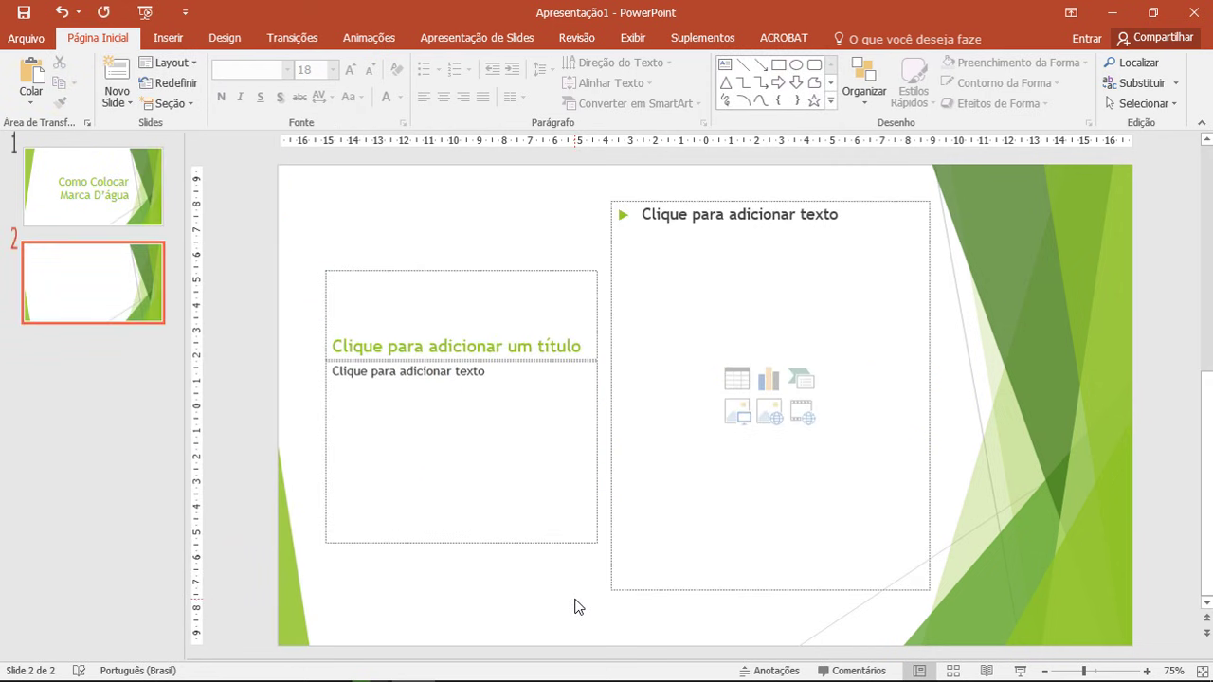
pyautogui.click(129, 204)
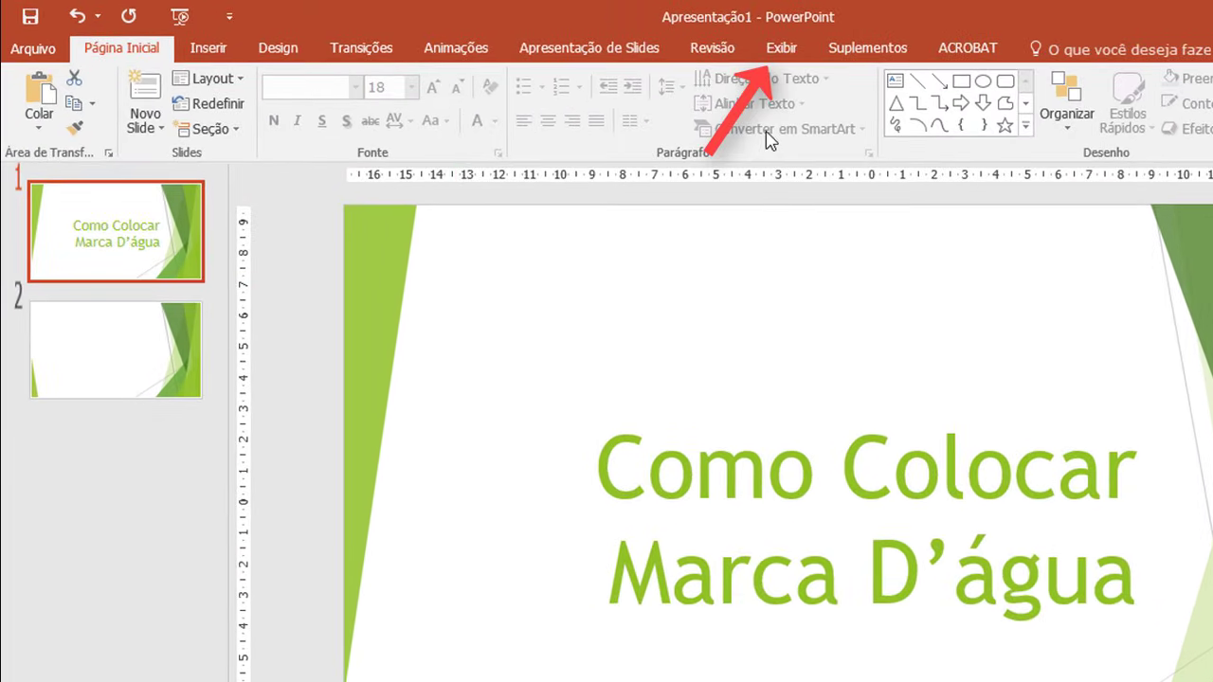
# Switch to Slide Mestre view from the Exibir tab.
pyautogui.click(785, 60)
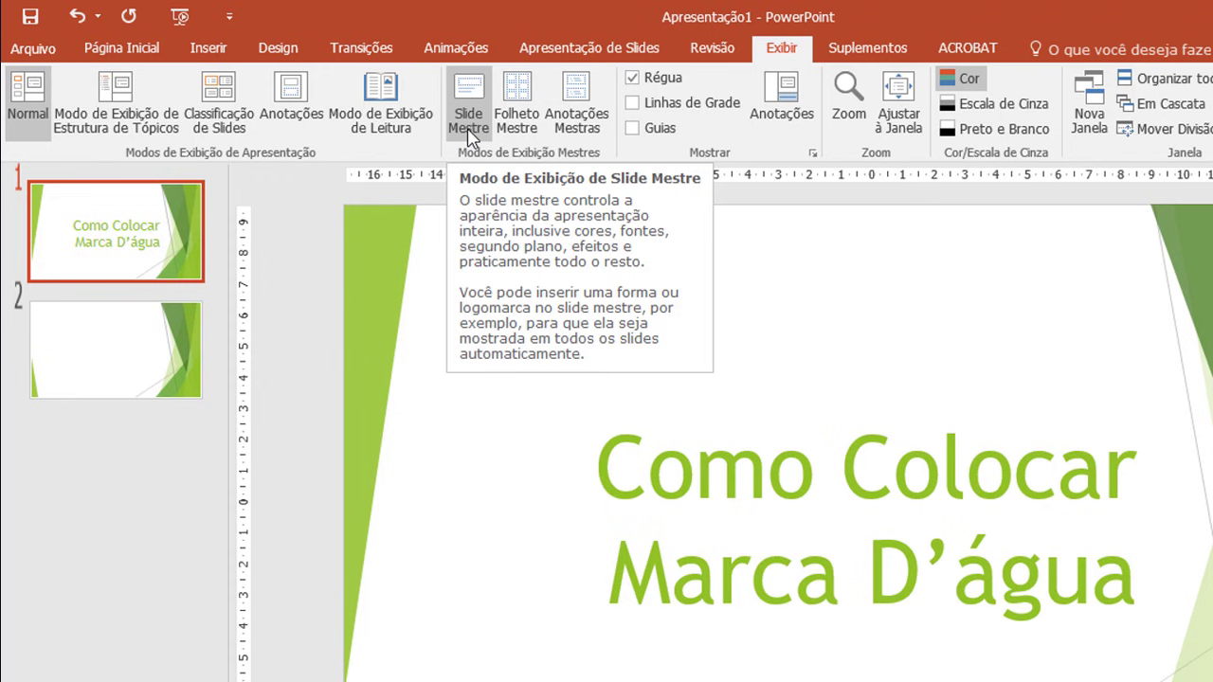
pyautogui.click(471, 136)
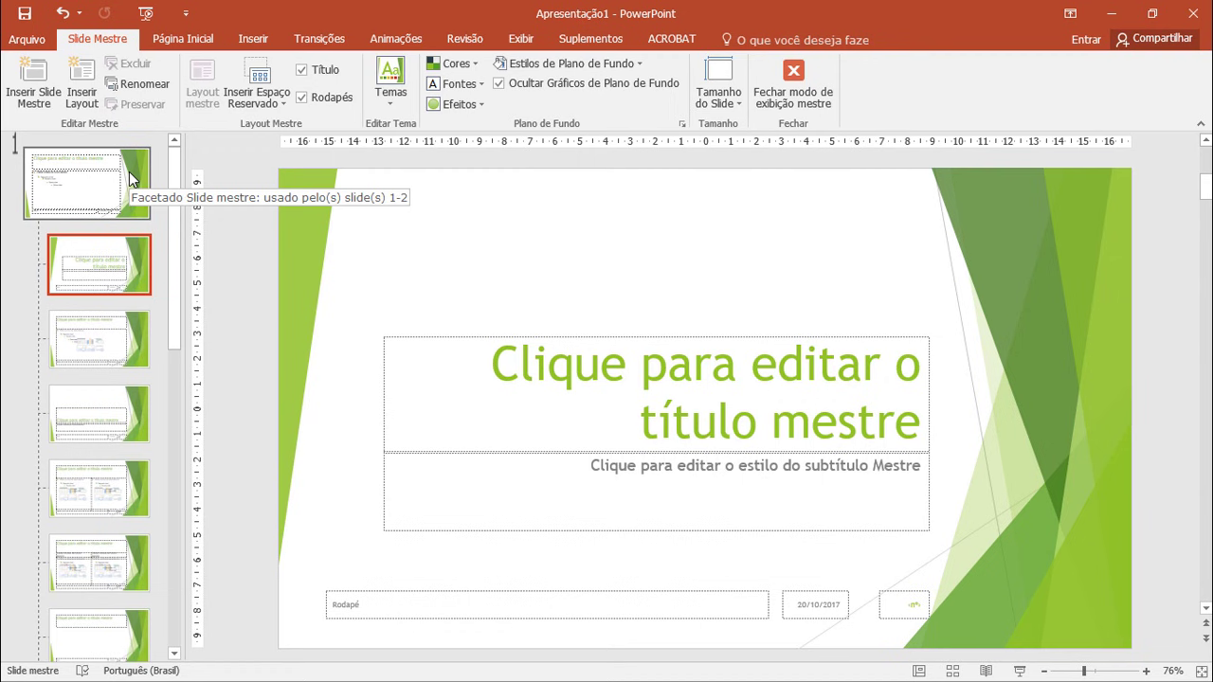
# Compare the Title, Title and Content, Section Header and Two Content layouts, then select the top Facetado master.
pyautogui.click(132, 180)
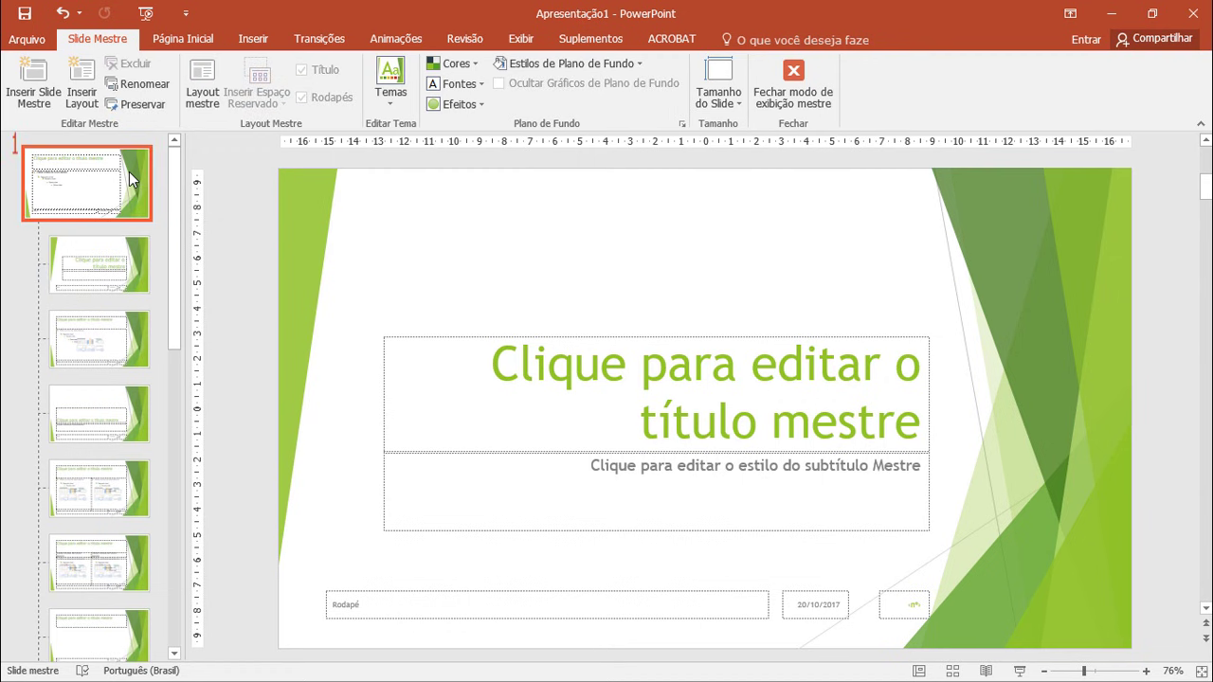
pyautogui.click(133, 251)
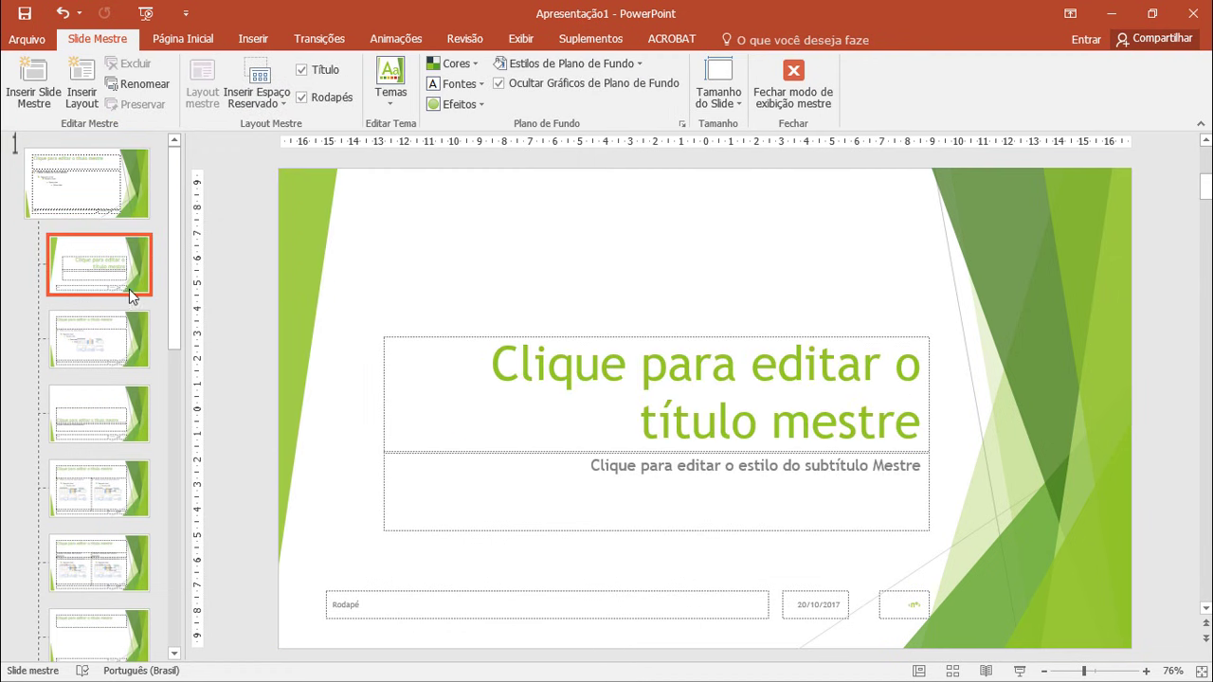
pyautogui.click(133, 343)
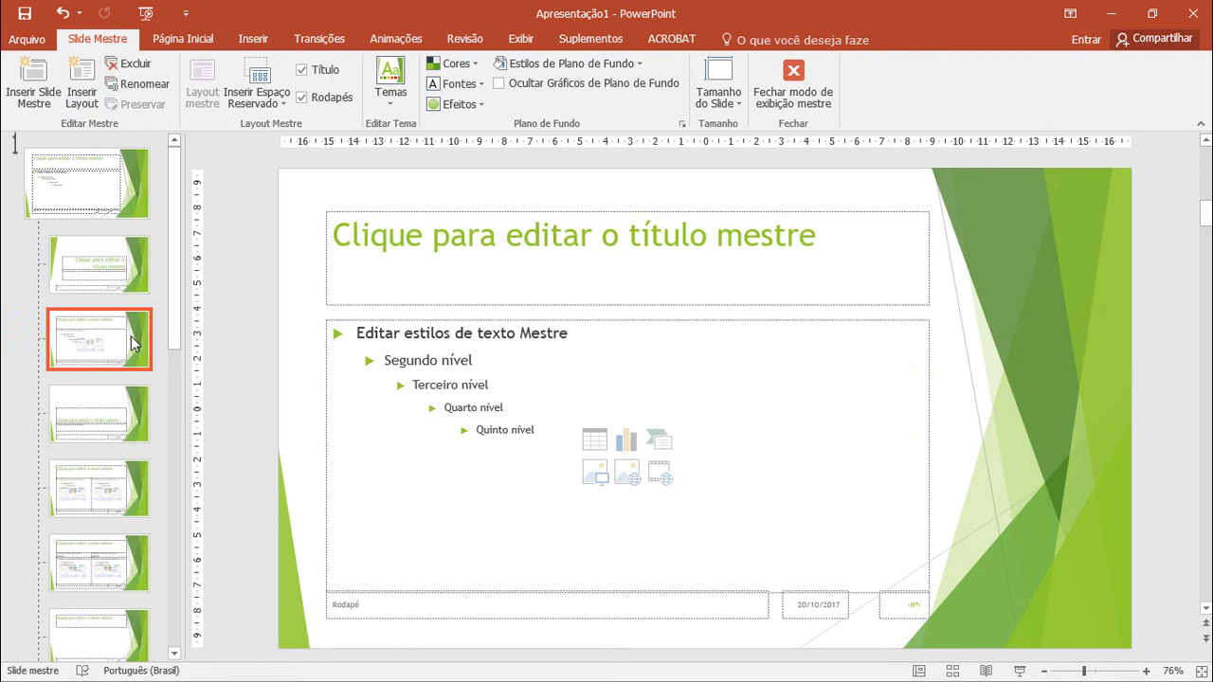
pyautogui.click(136, 407)
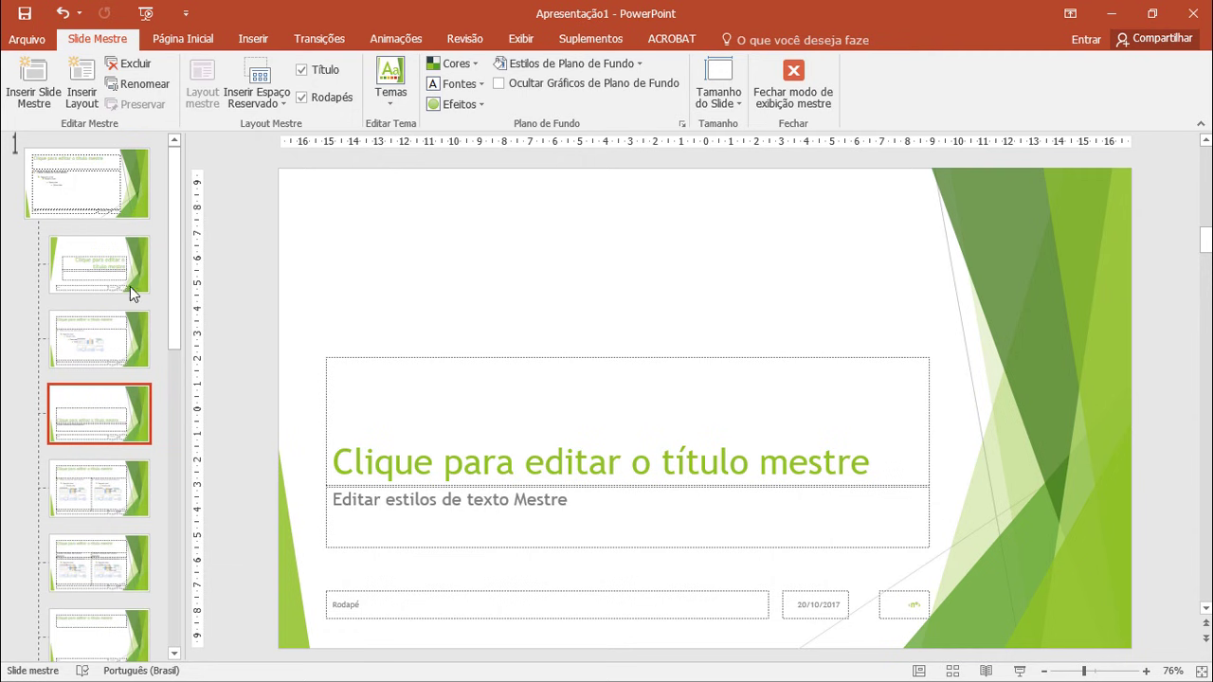
pyautogui.click(132, 292)
pyautogui.click(131, 341)
pyautogui.click(131, 417)
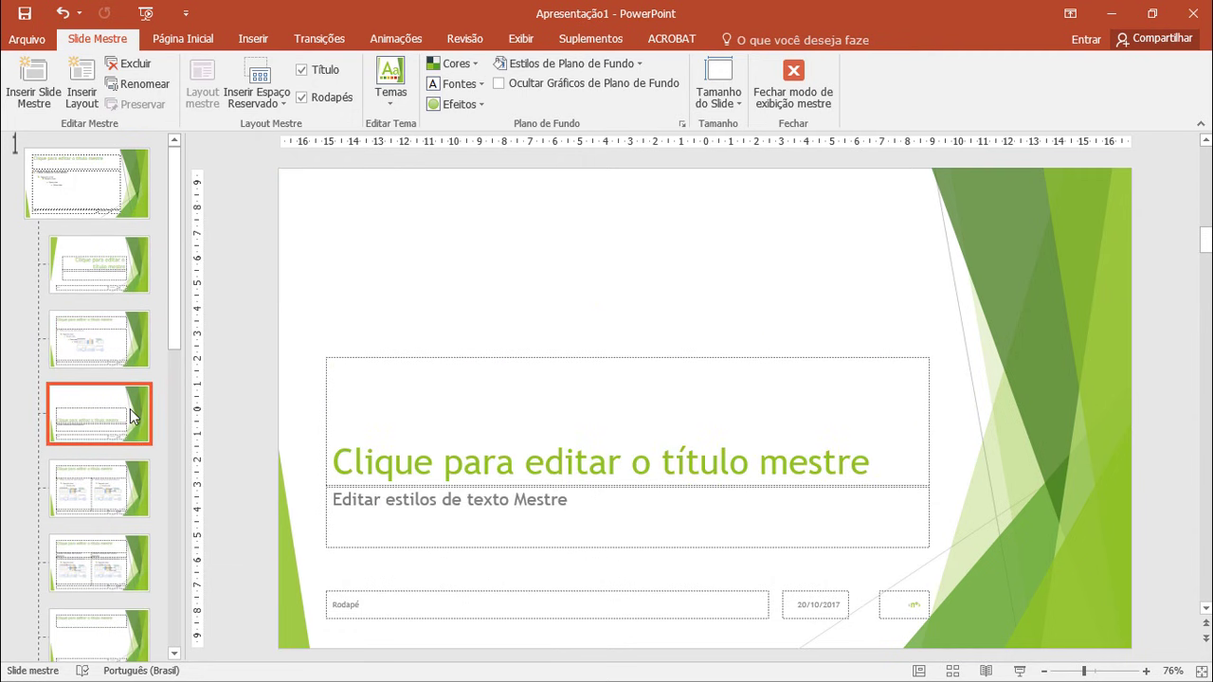
pyautogui.click(128, 502)
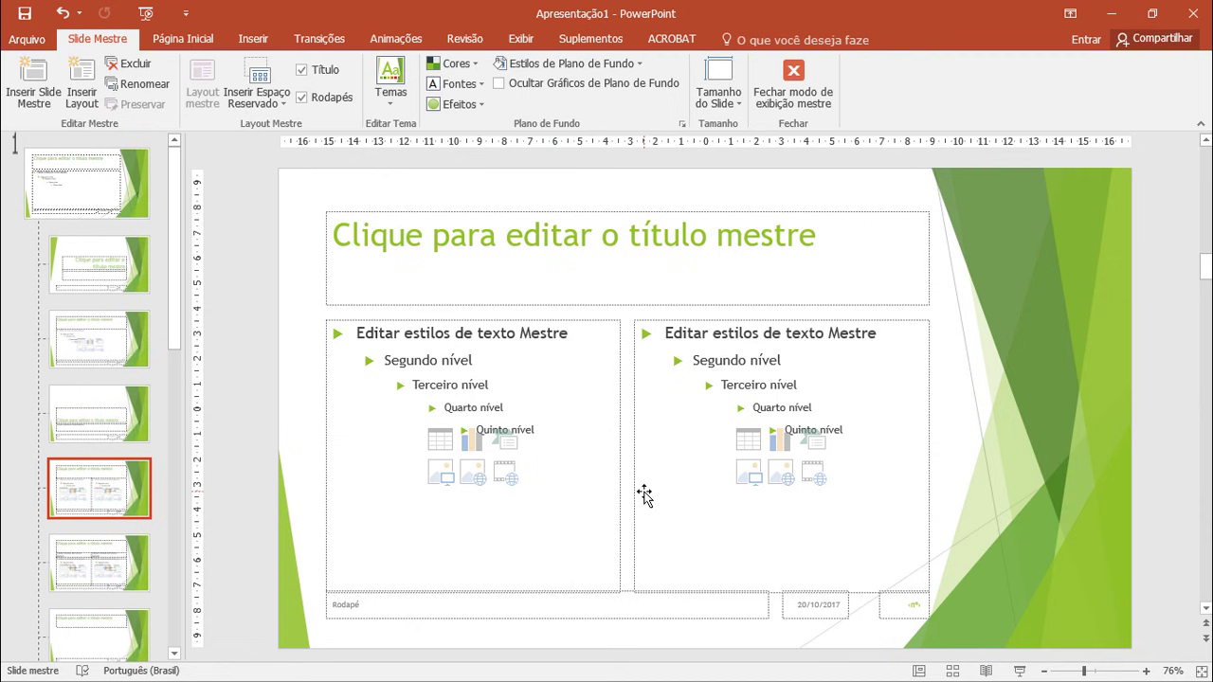
pyautogui.click(114, 185)
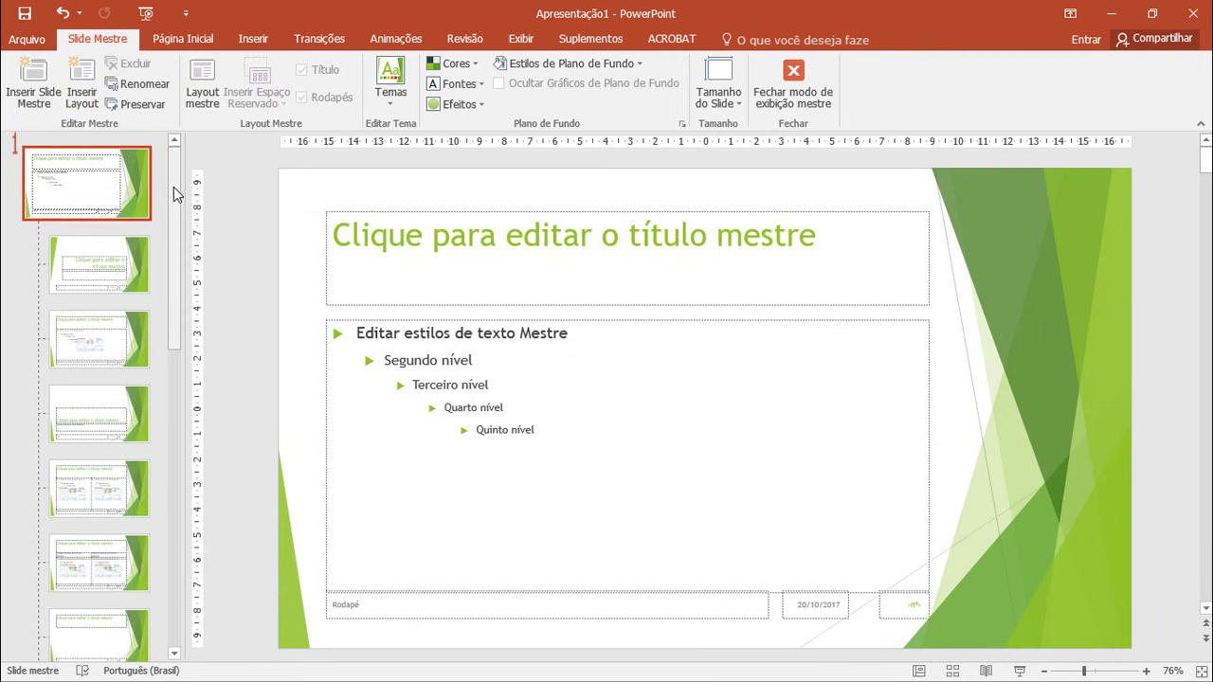
pyautogui.moveTo(173, 186)
pyautogui.mouseDown()
pyautogui.moveTo(176, 502)
pyautogui.moveTo(177, 237)
pyautogui.mouseUp()
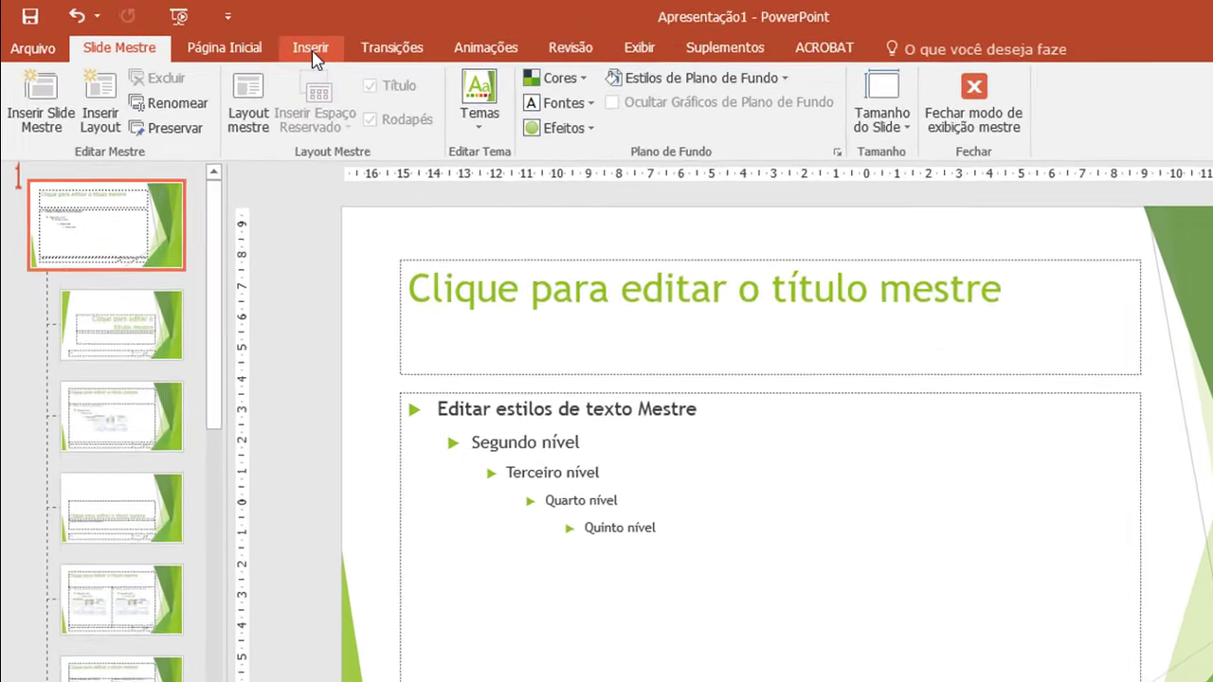
# Pick the Retângulo shape from Inserir > Formas.
pyautogui.click(322, 61)
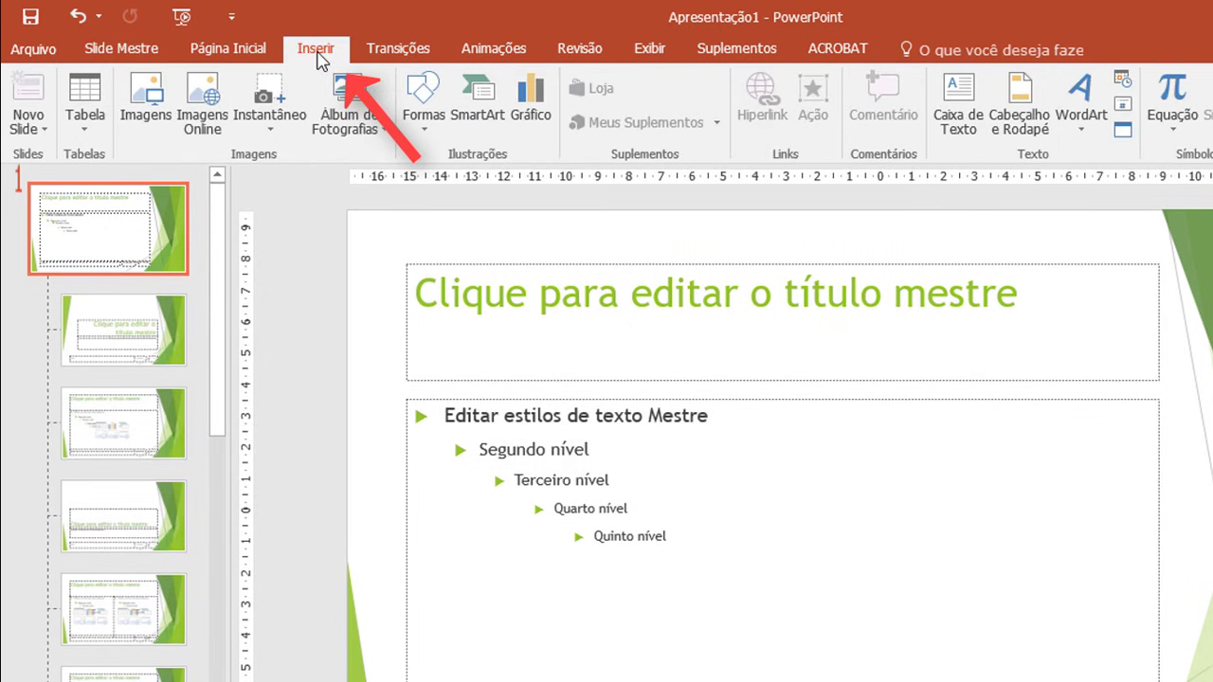
pyautogui.click(423, 133)
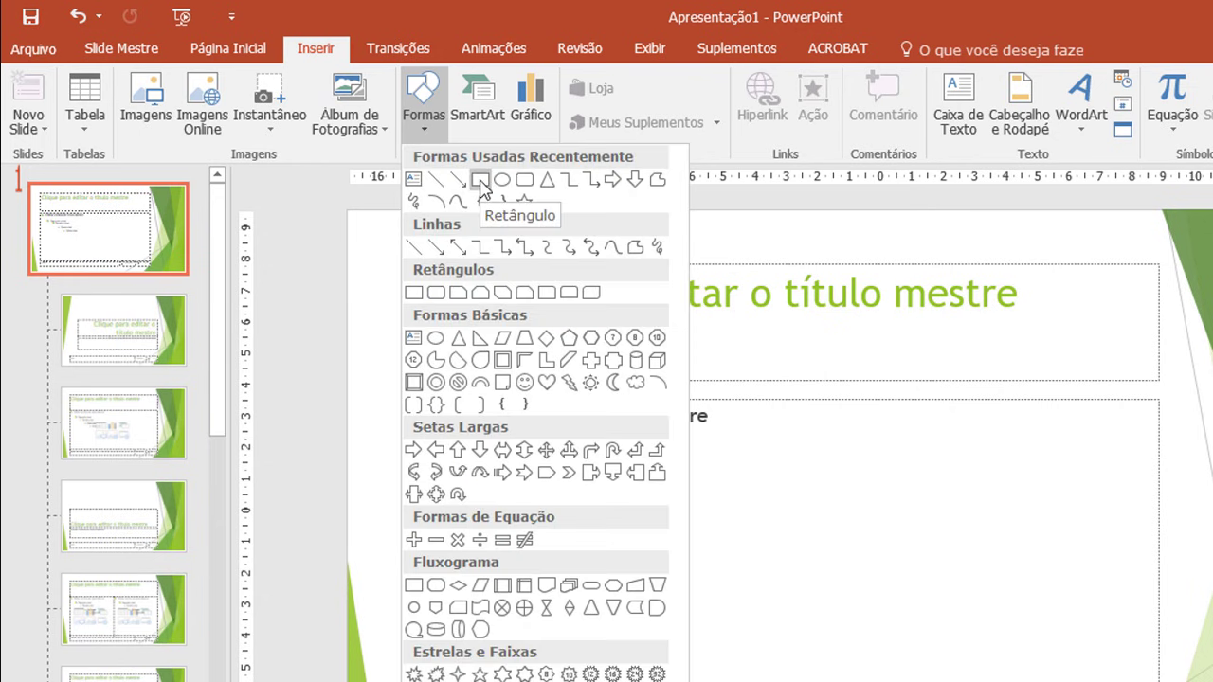
pyautogui.click(482, 186)
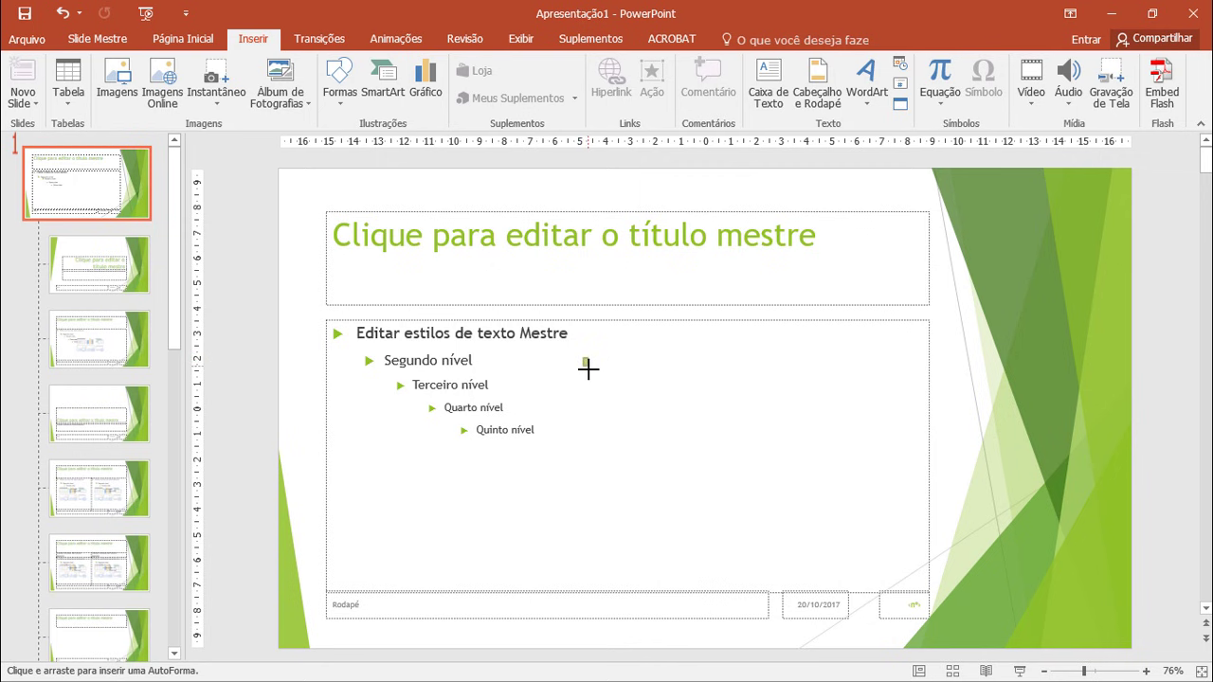
# Draw a 6.21 × 6.21 cm green square near the centre of the master slide.
pyautogui.moveTo(583, 359)
pyautogui.mouseDown()
pyautogui.moveTo(672, 385)
pyautogui.moveTo(728, 445)
pyautogui.moveTo(705, 449)
pyautogui.mouseUp()
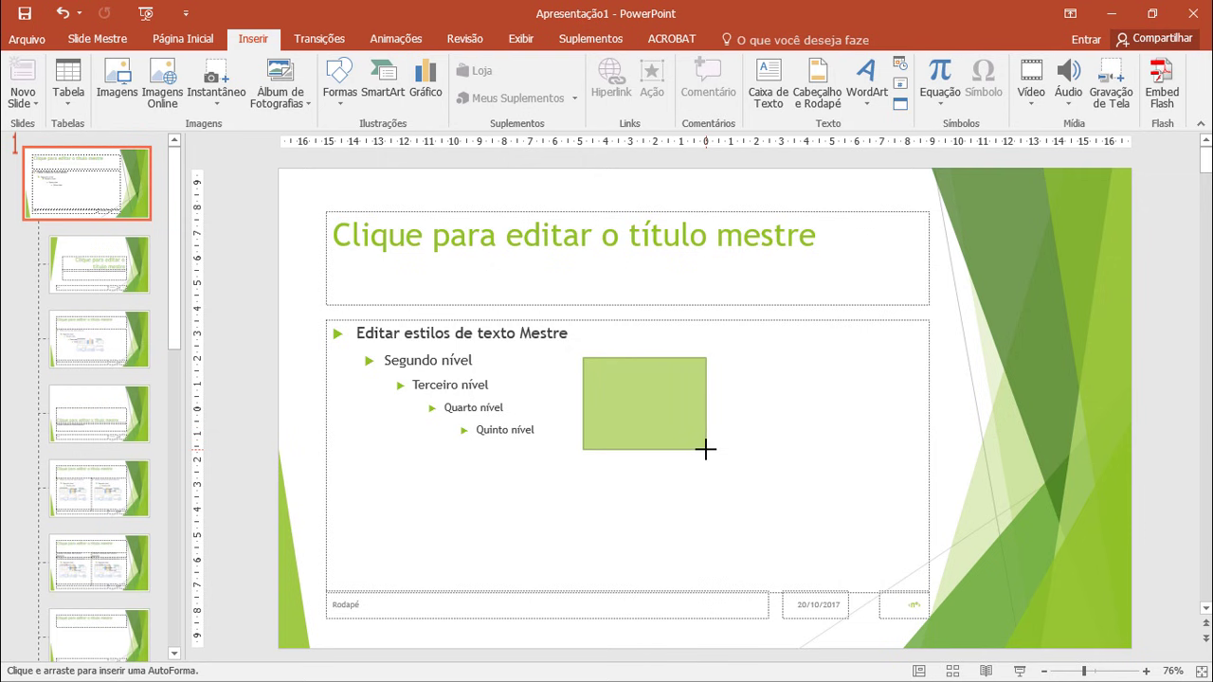
pyautogui.moveTo(706, 449)
pyautogui.mouseDown()
pyautogui.moveTo(682, 462)
pyautogui.moveTo(753, 527)
pyautogui.moveTo(717, 490)
pyautogui.moveTo(740, 514)
pyautogui.mouseUp()
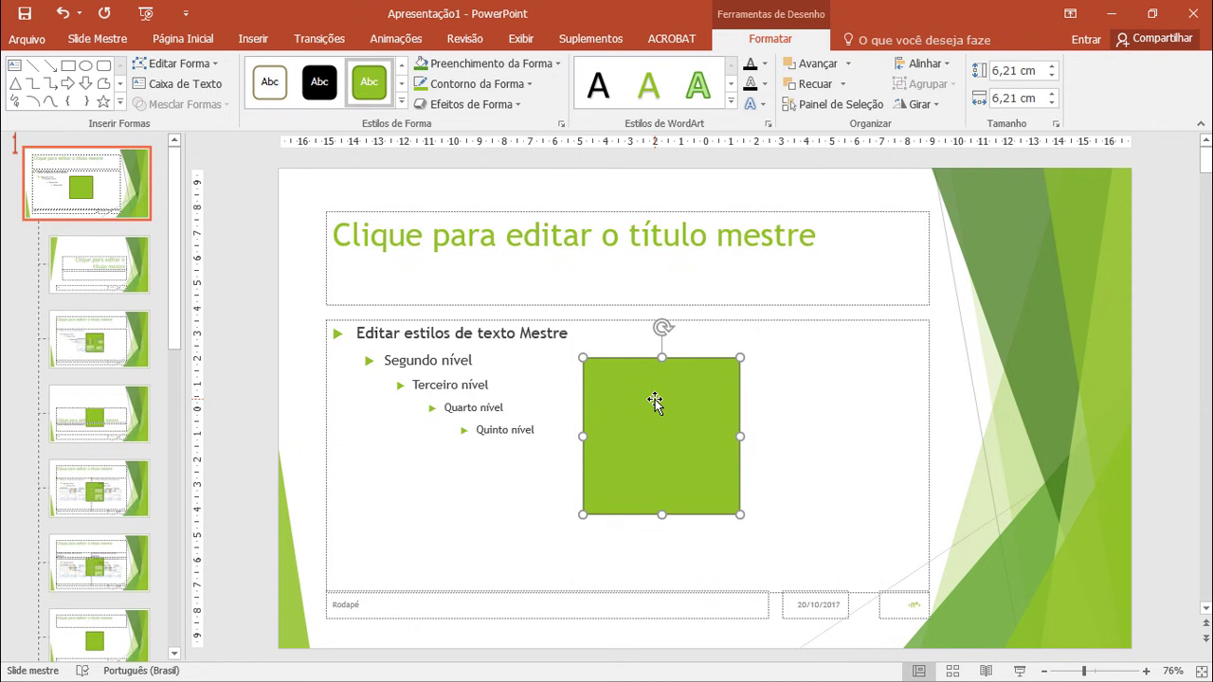
# Open the Formatar Forma pane for the green square.
pyautogui.rightClick(655, 399)
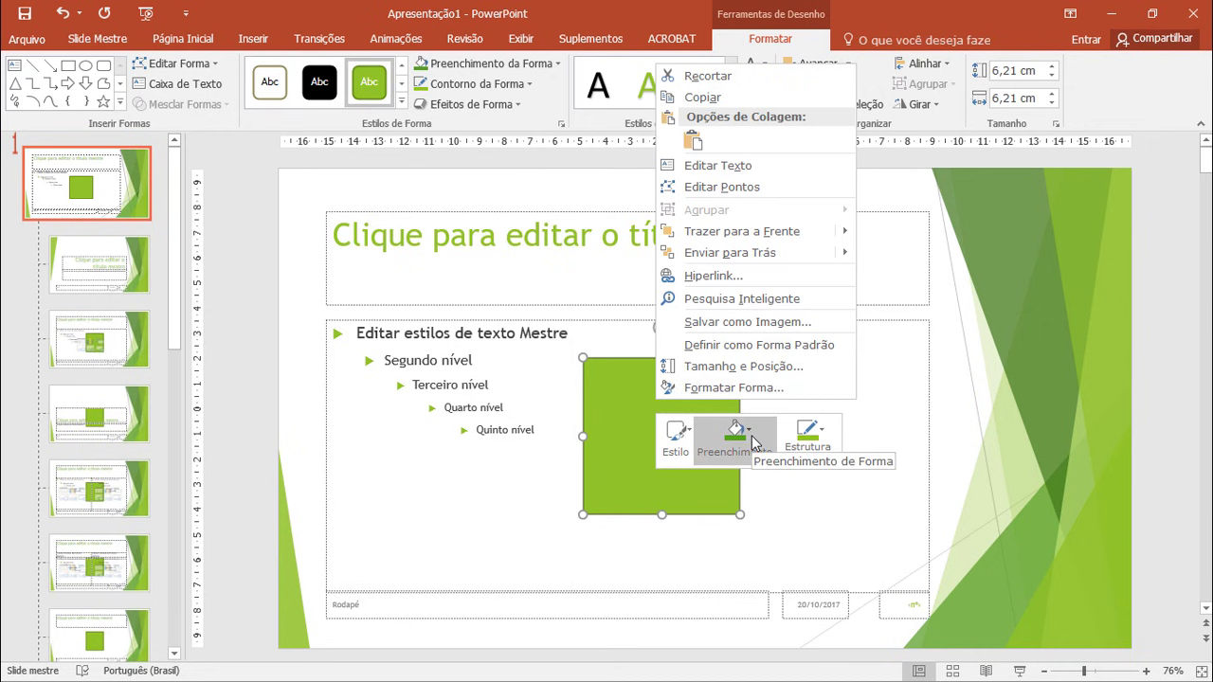
pyautogui.click(768, 388)
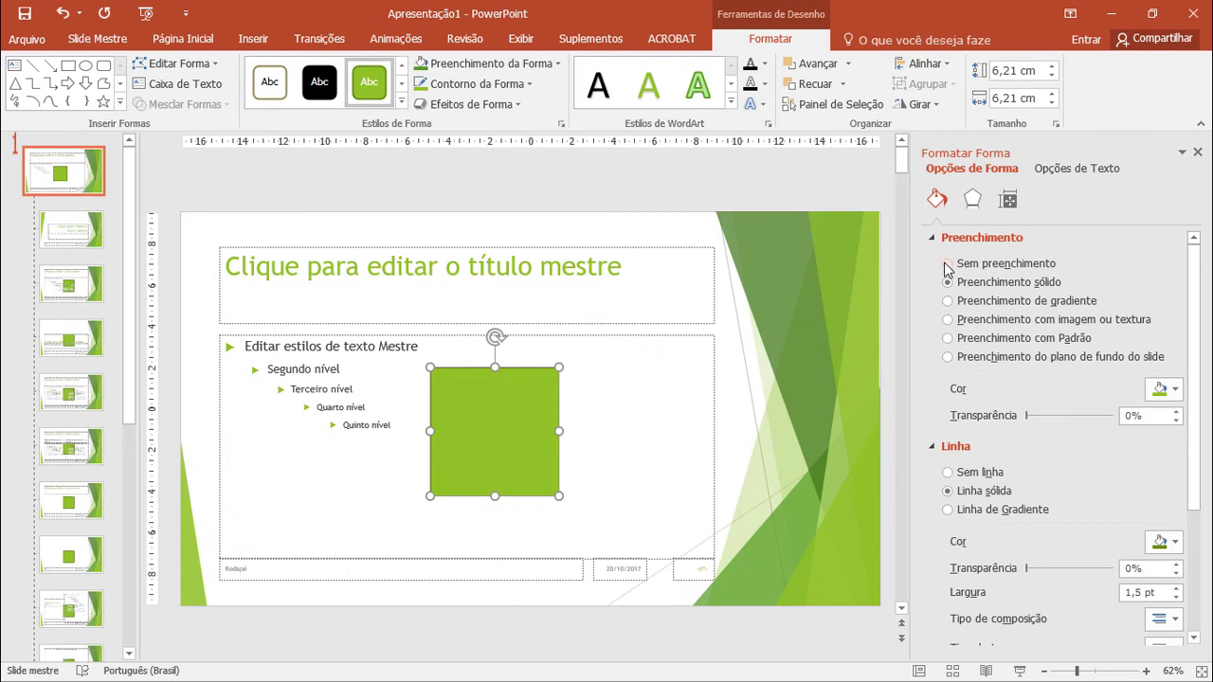
# Set the square's fill to Preenchimento com imagem ou textura and browse for a picture file.
pyautogui.click(947, 321)
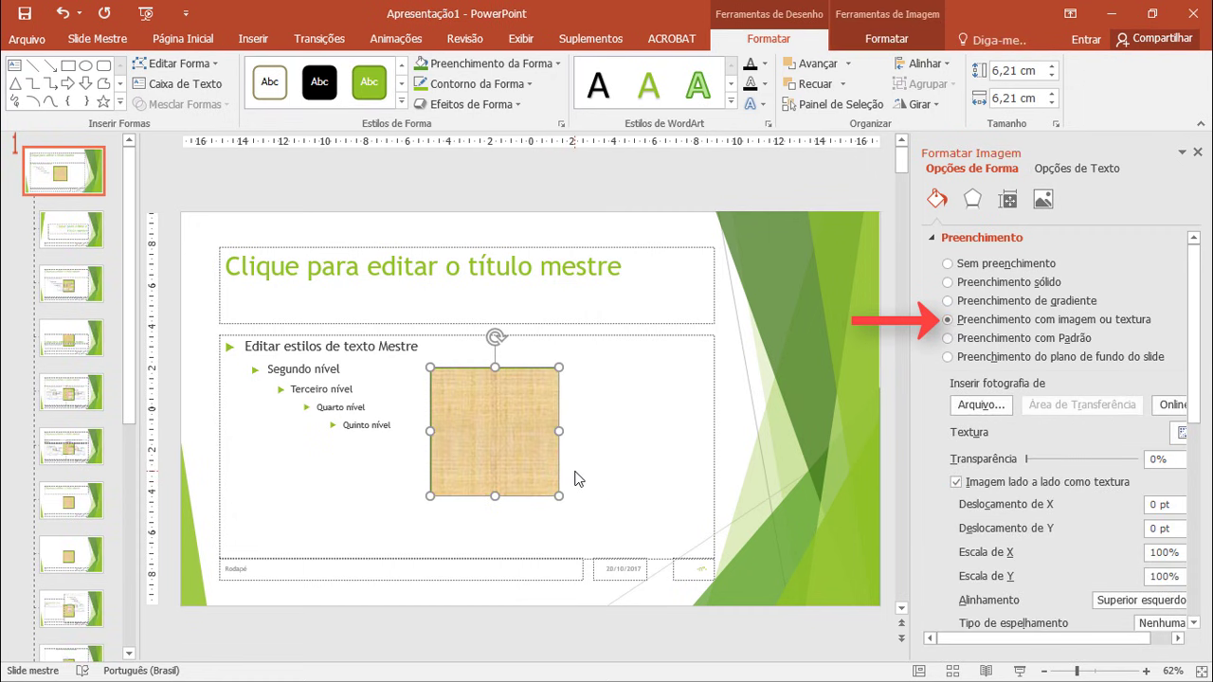
pyautogui.click(983, 407)
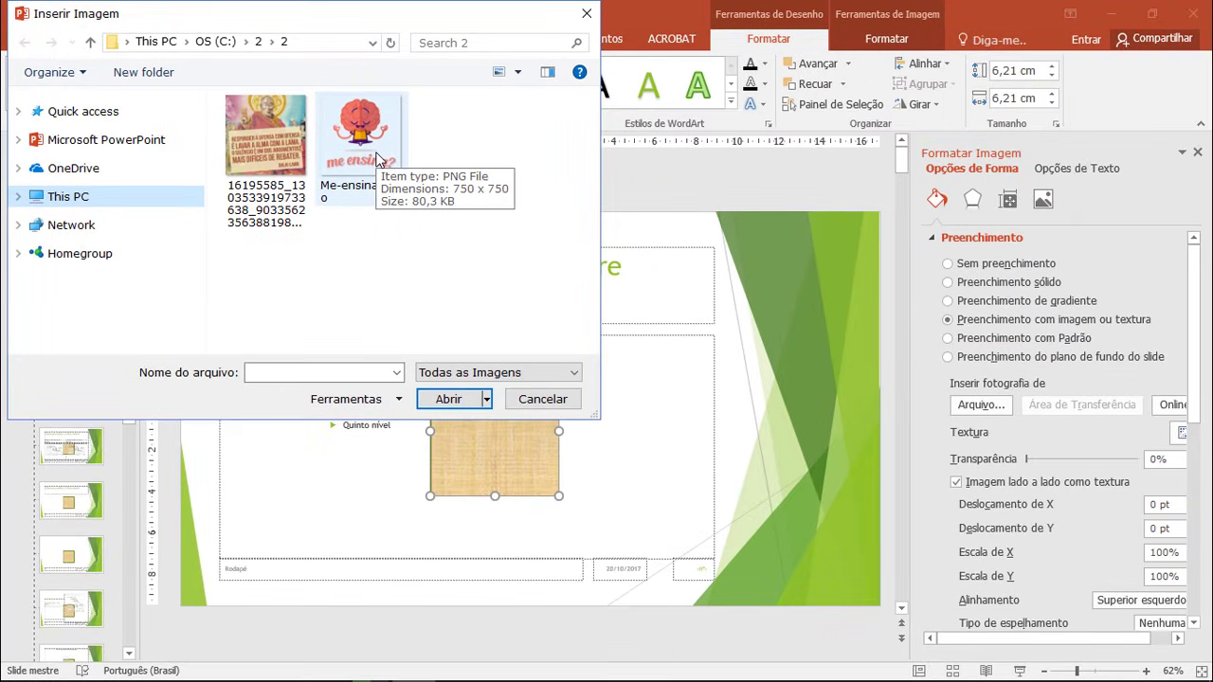
# Check the Me-ensina-Logo file's details (750 × 750 PNG) and choose it as the fill image.
pyautogui.rightClick(378, 159)
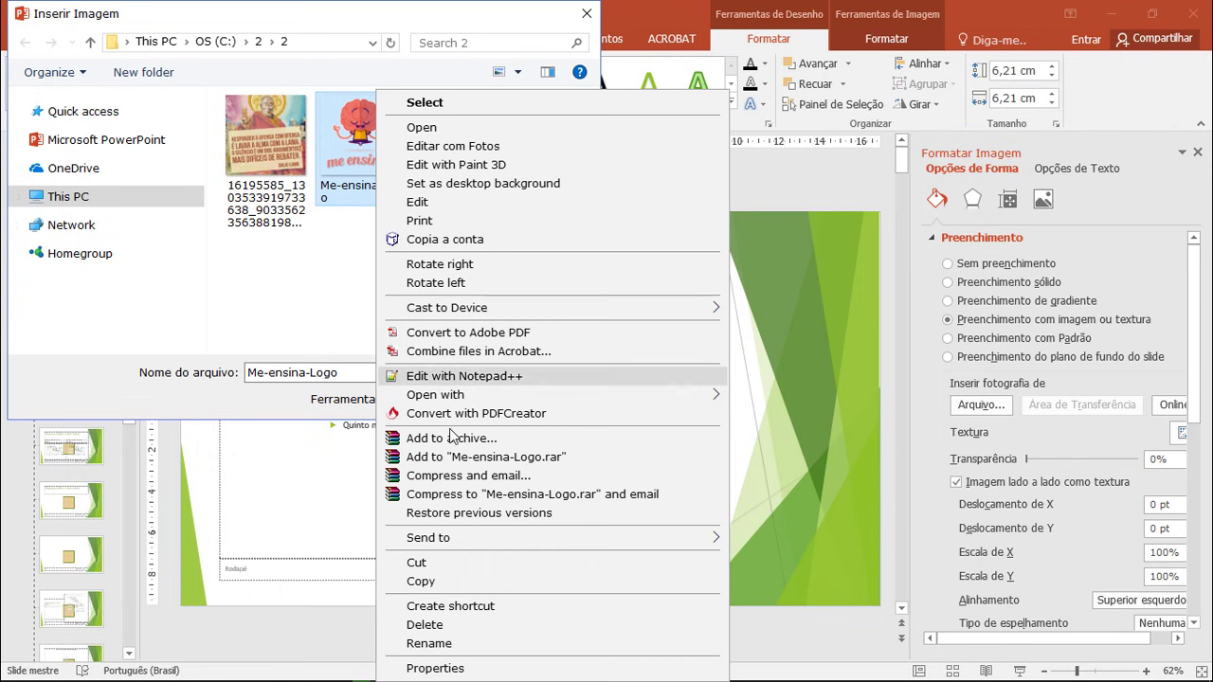
pyautogui.click(450, 669)
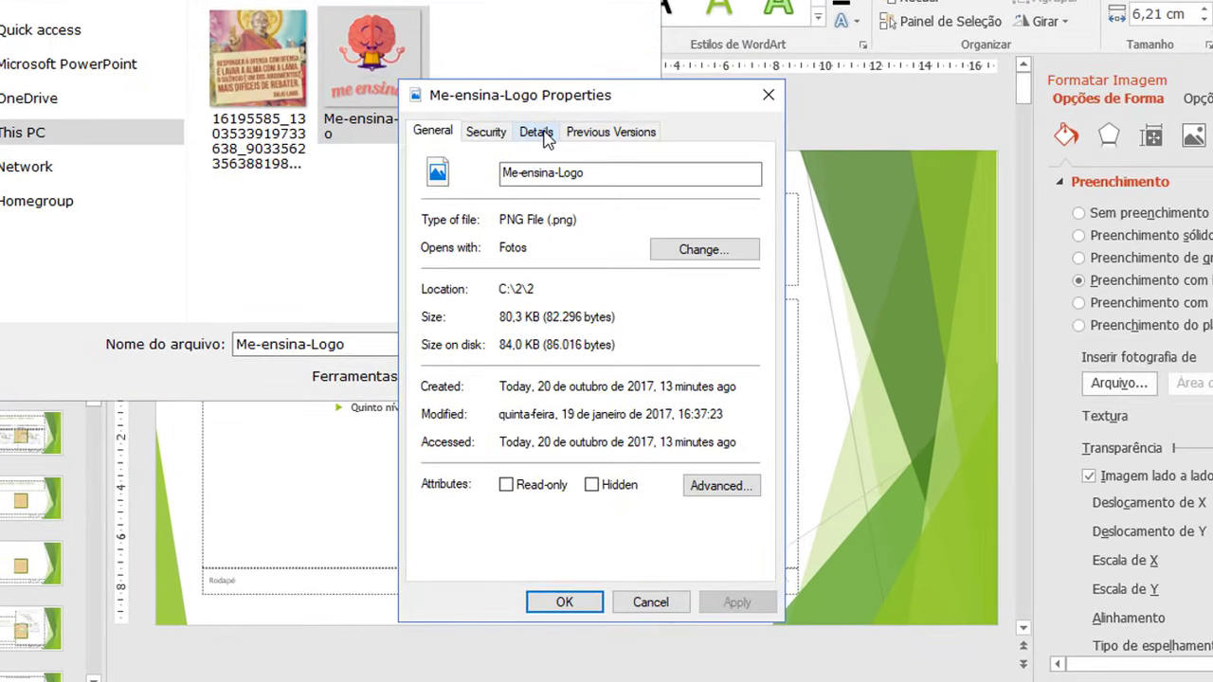
pyautogui.click(521, 161)
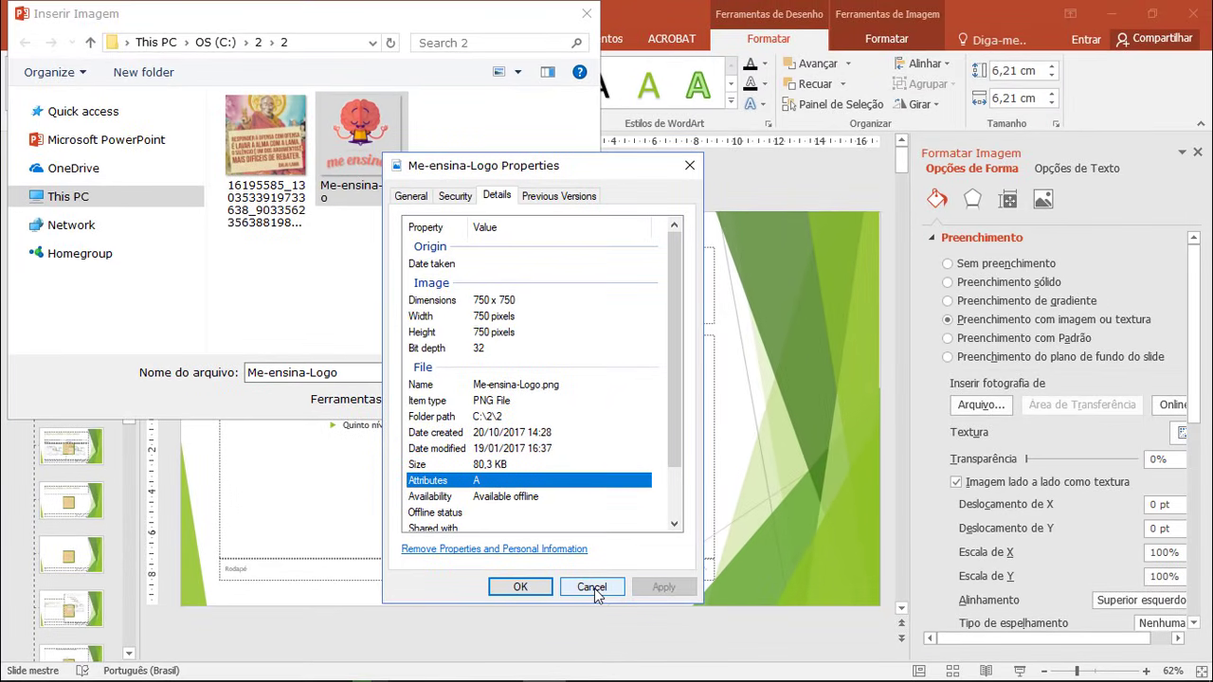
pyautogui.click(591, 587)
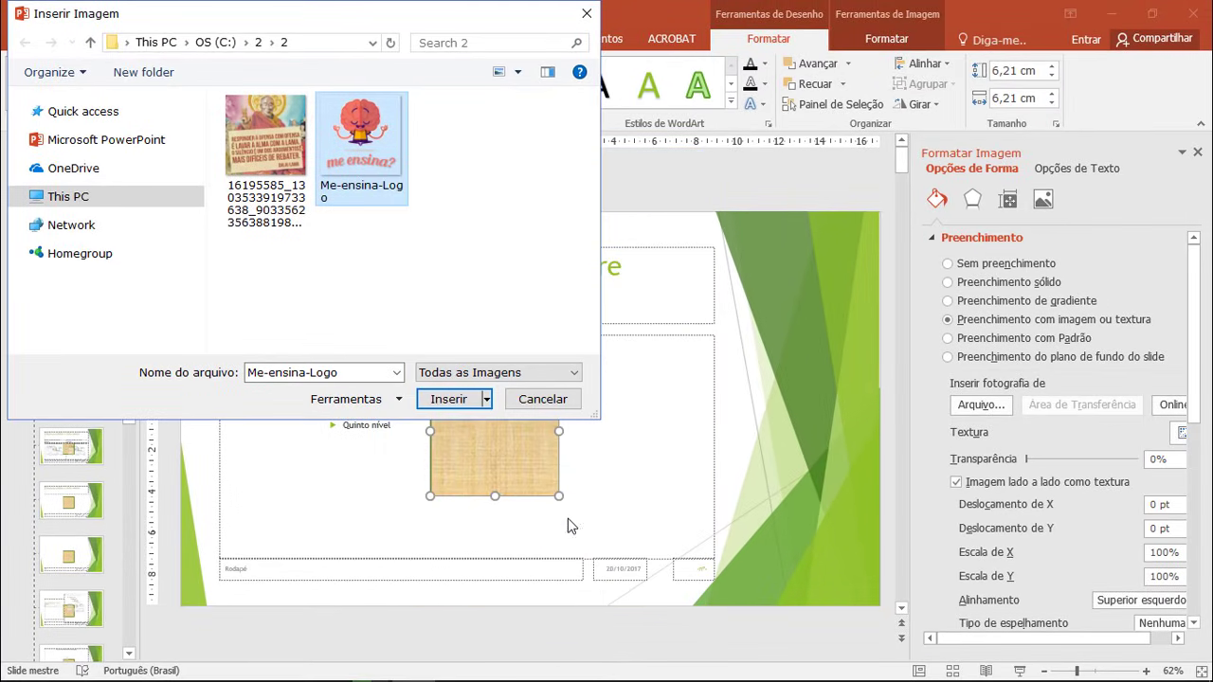
# Insert Me-ensina-Logo as the square's picture fill and check the result.
pyautogui.click(464, 399)
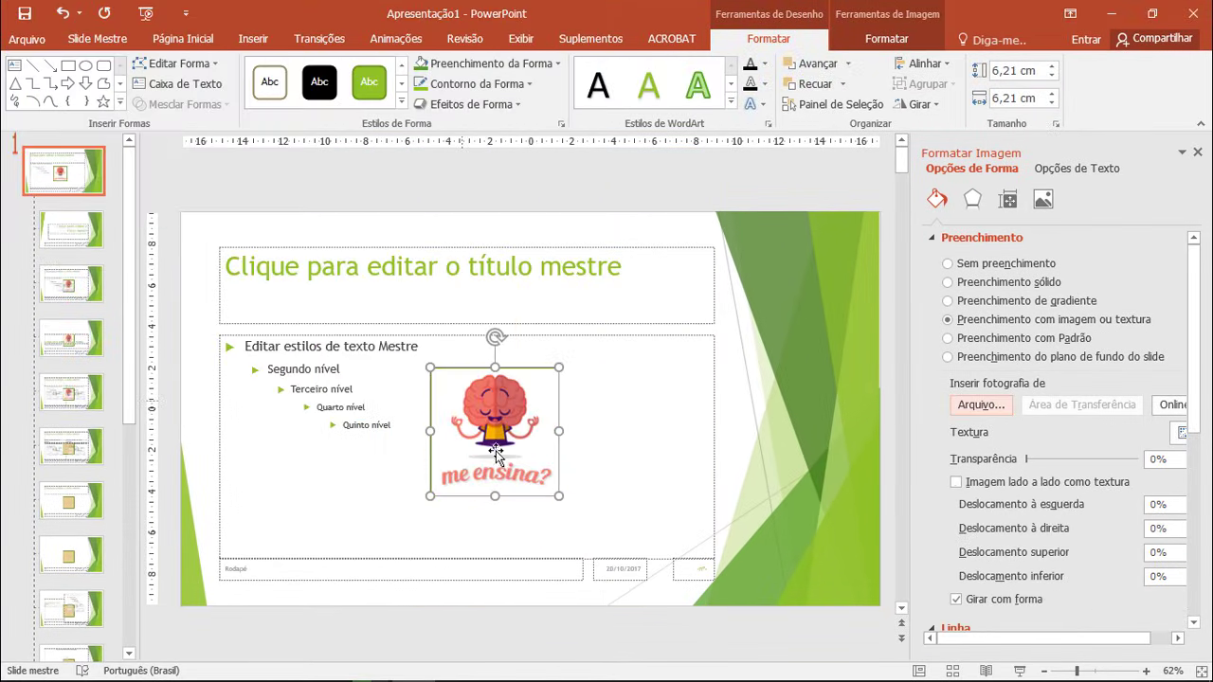
pyautogui.click(608, 457)
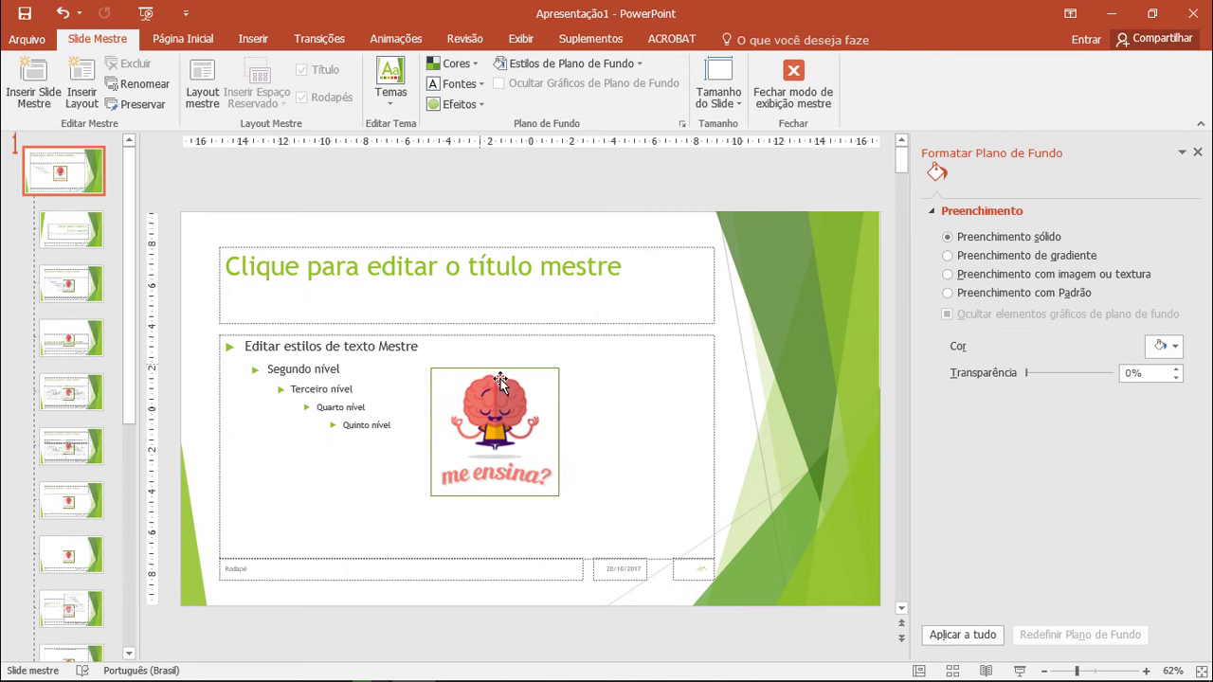
pyautogui.click(512, 428)
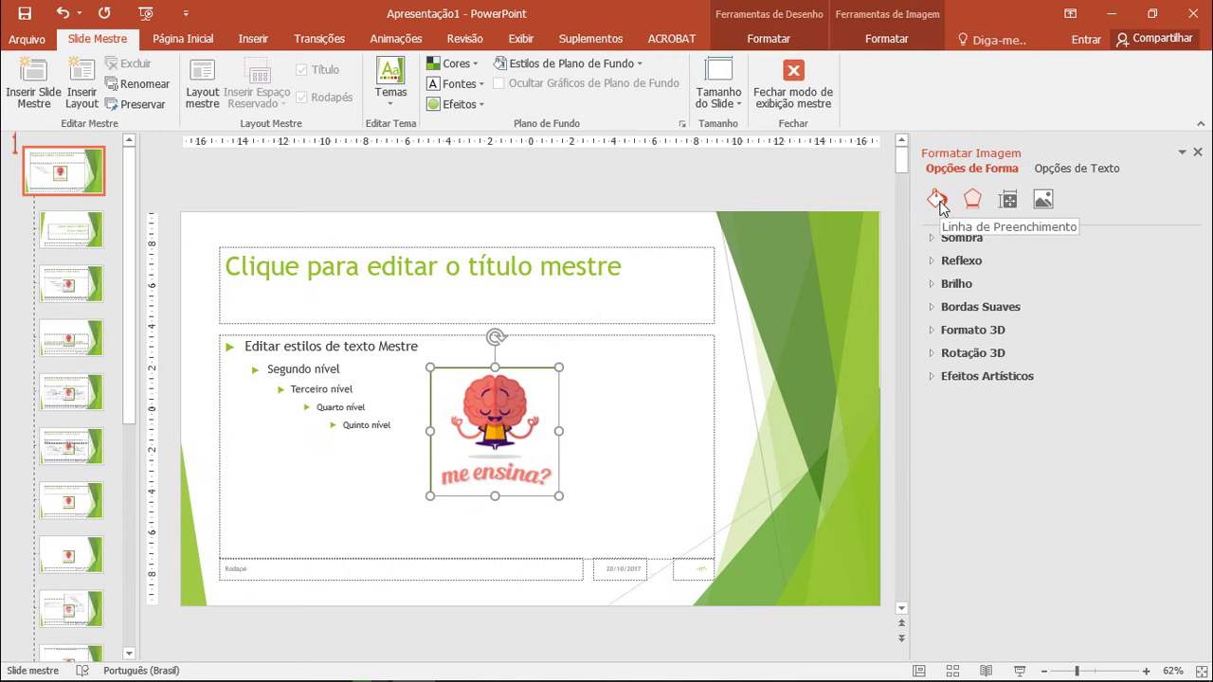
# Set the logo picture's line to Sem linha in Preenchimento e Linha.
pyautogui.click(938, 199)
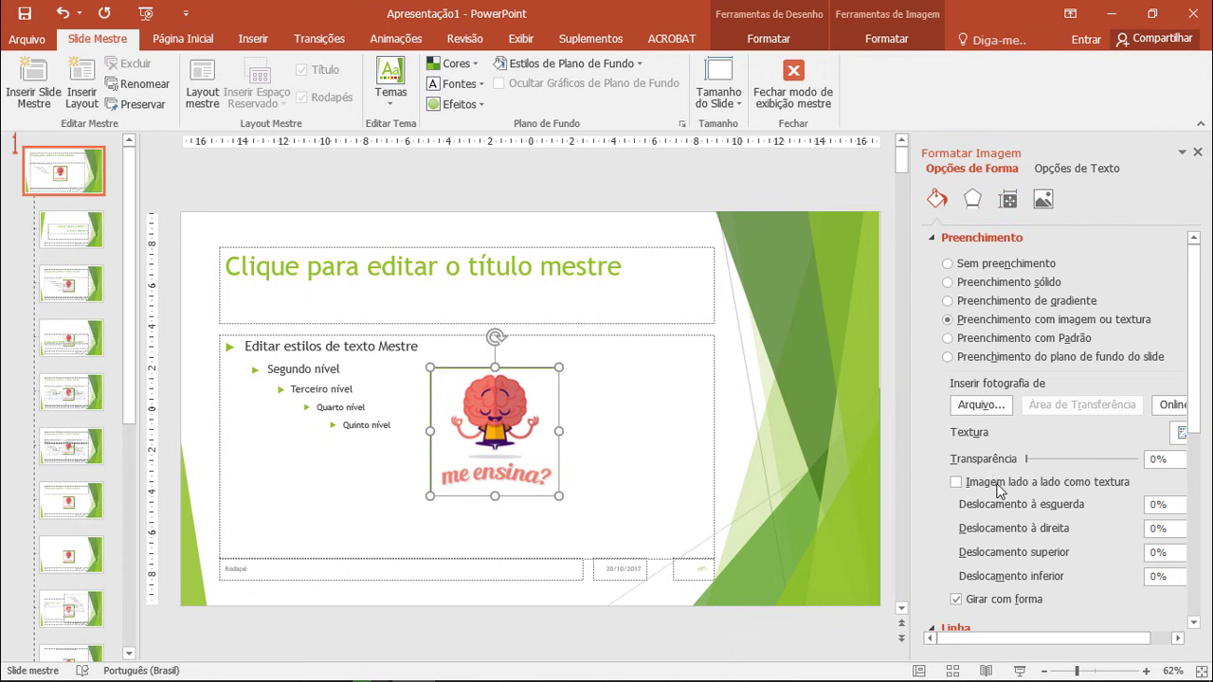
pyautogui.scroll(-3, 991, 531)
pyautogui.scroll(-3, 991, 531)
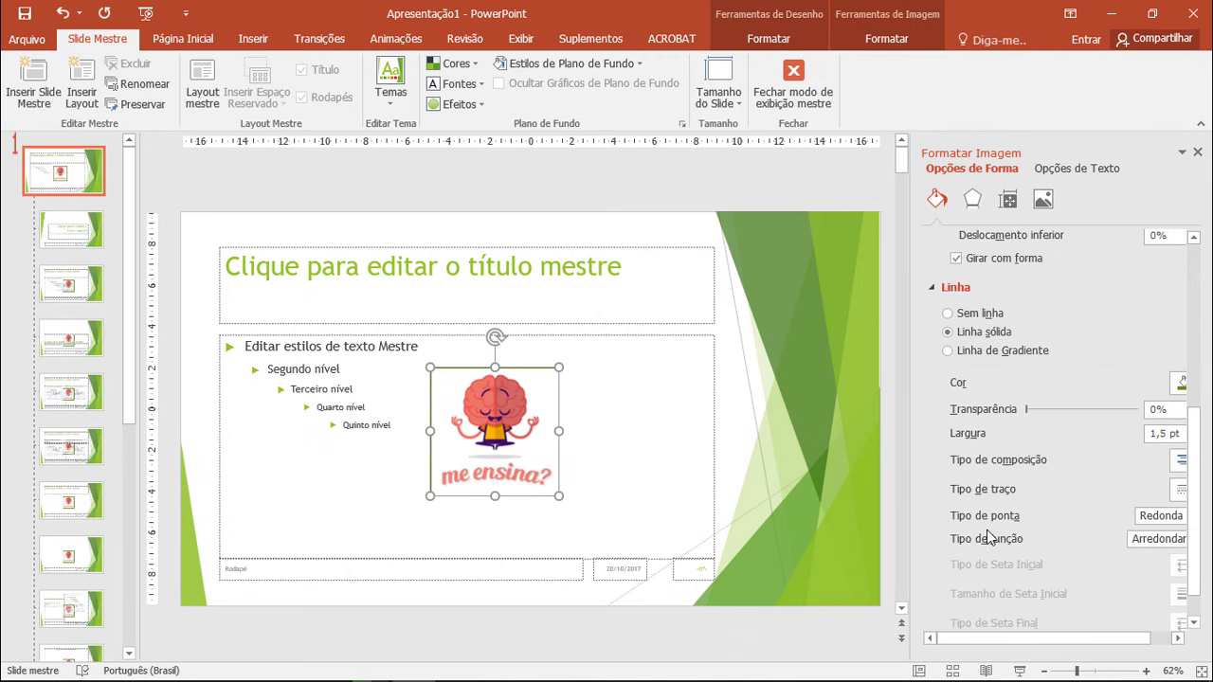
pyautogui.click(948, 314)
pyautogui.click(603, 453)
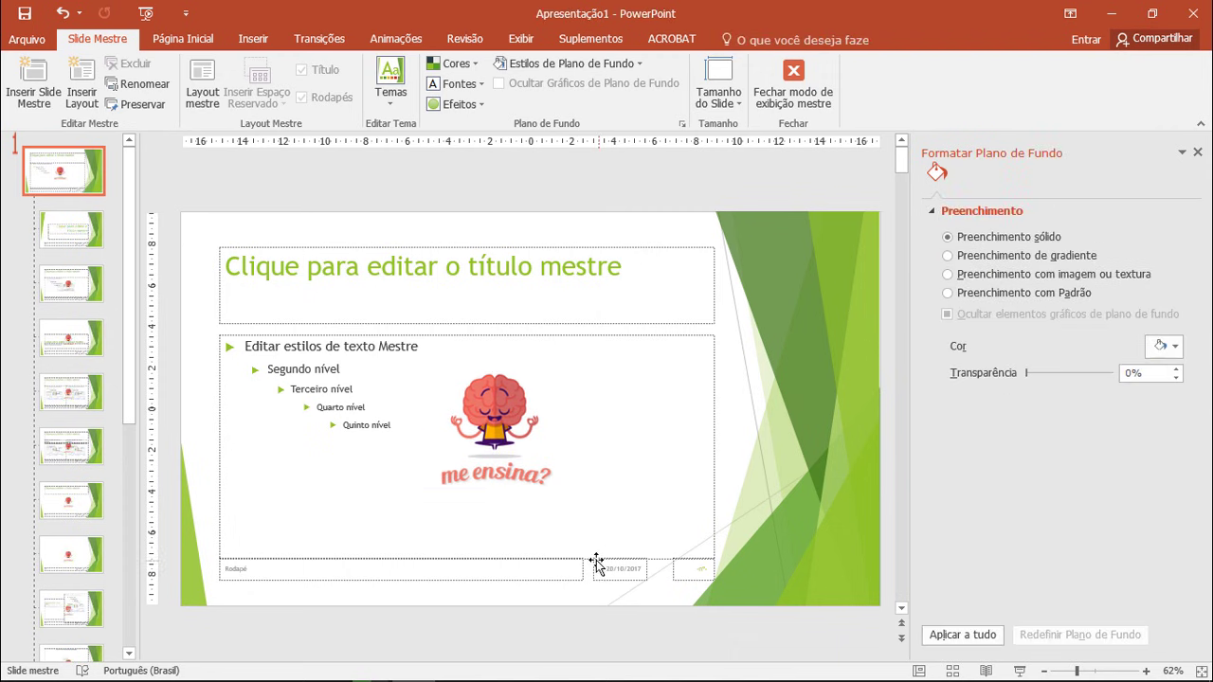
pyautogui.click(521, 437)
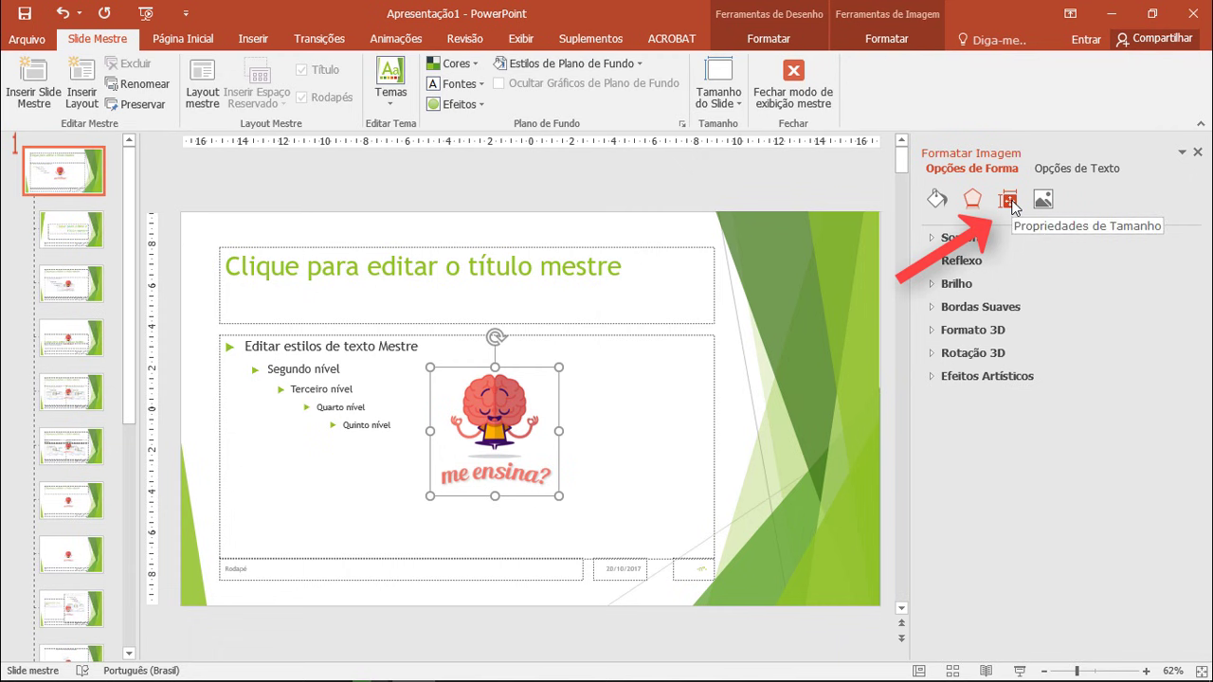
# Tick Fixar taxa de proporção in the picture's size properties, undoing distorted resizes.
pyautogui.click(1010, 201)
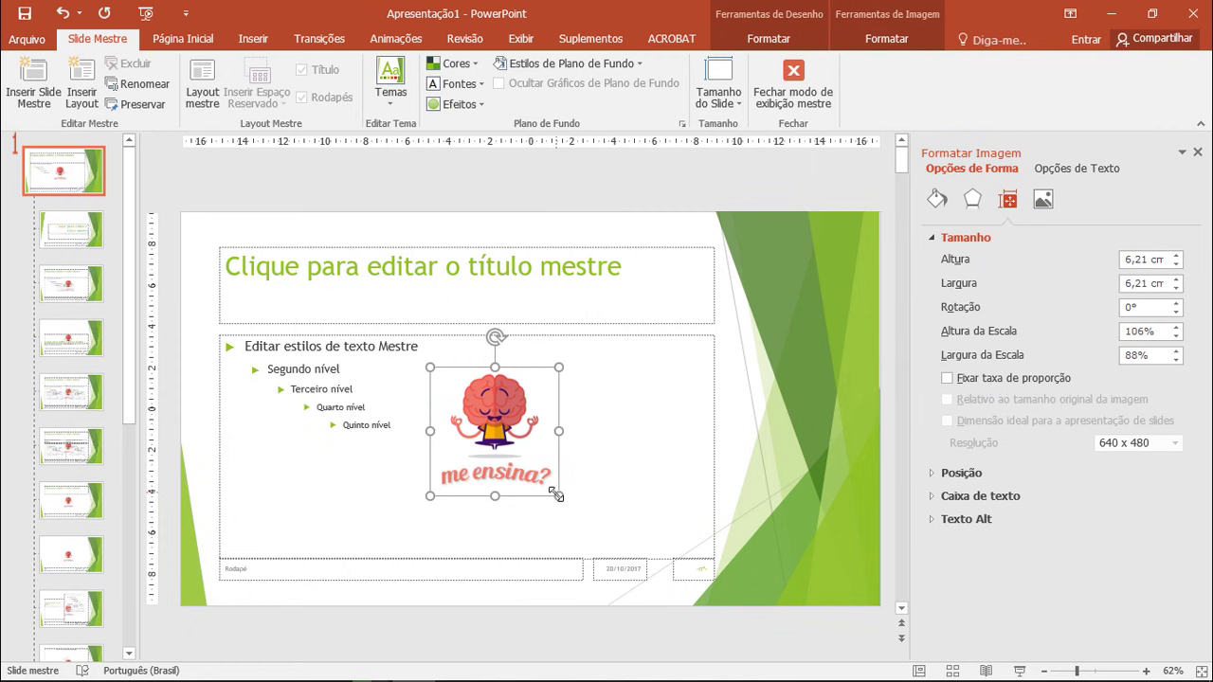
pyautogui.moveTo(557, 495); pyautogui.dragTo(616, 486)
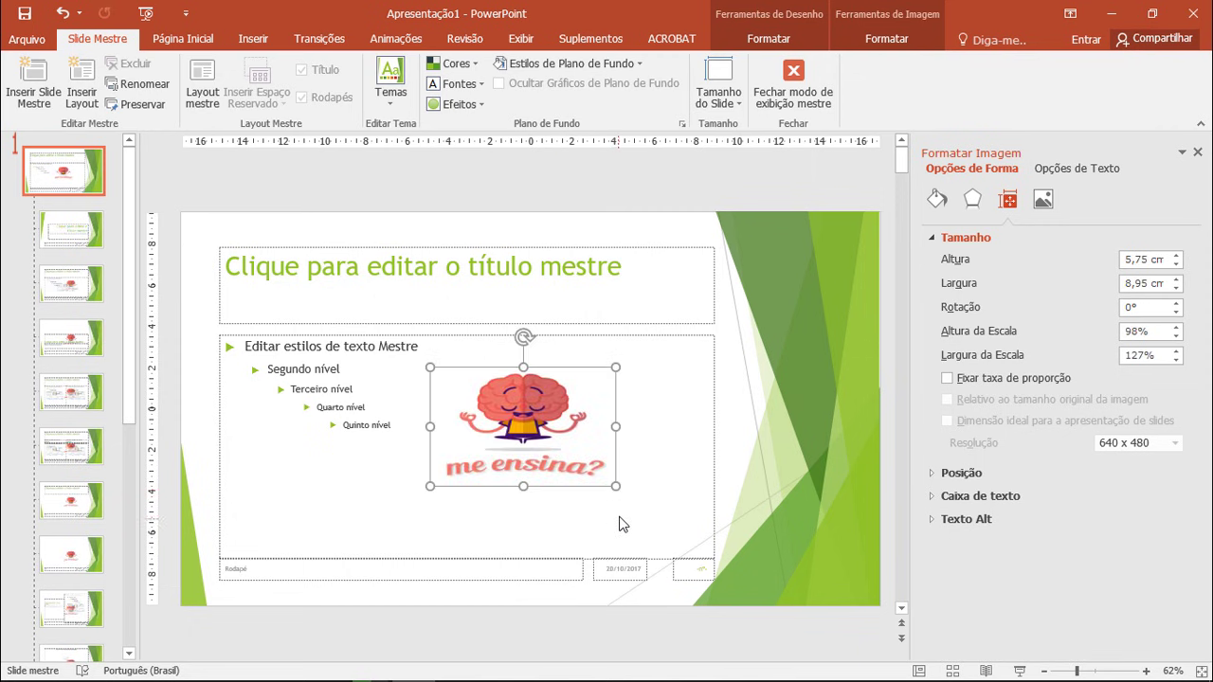
pyautogui.hotkey('ctrl', 'z')
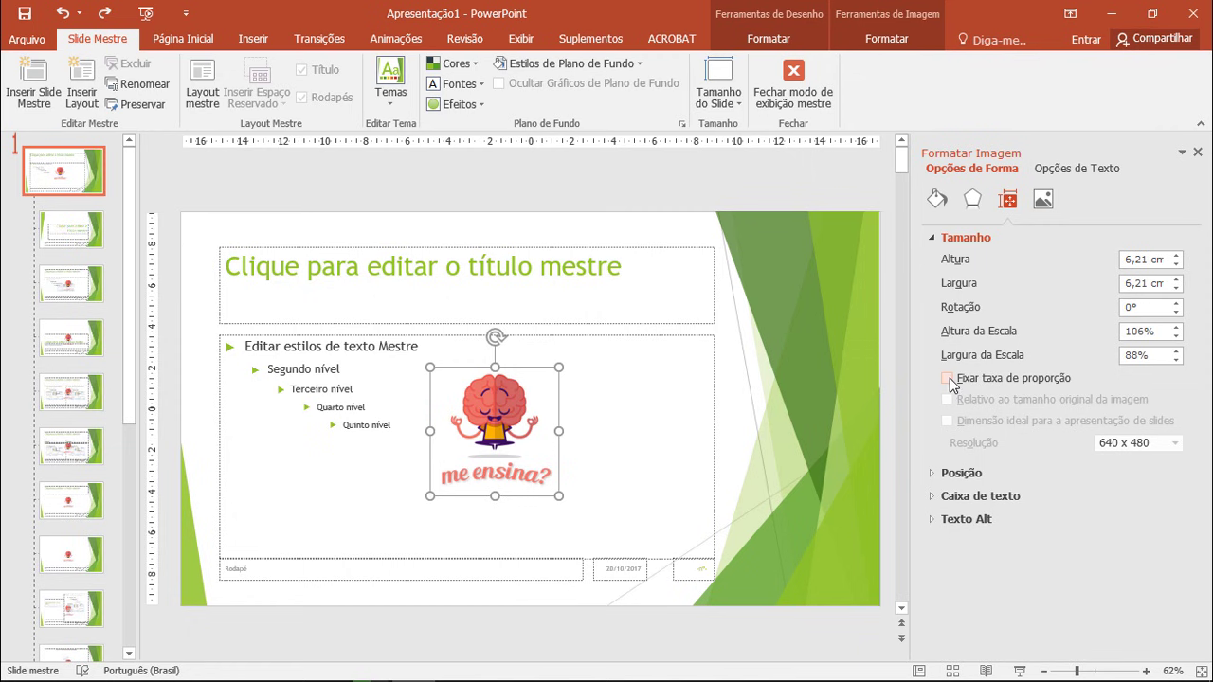
pyautogui.click(948, 379)
pyautogui.moveTo(559, 496); pyautogui.dragTo(661, 475)
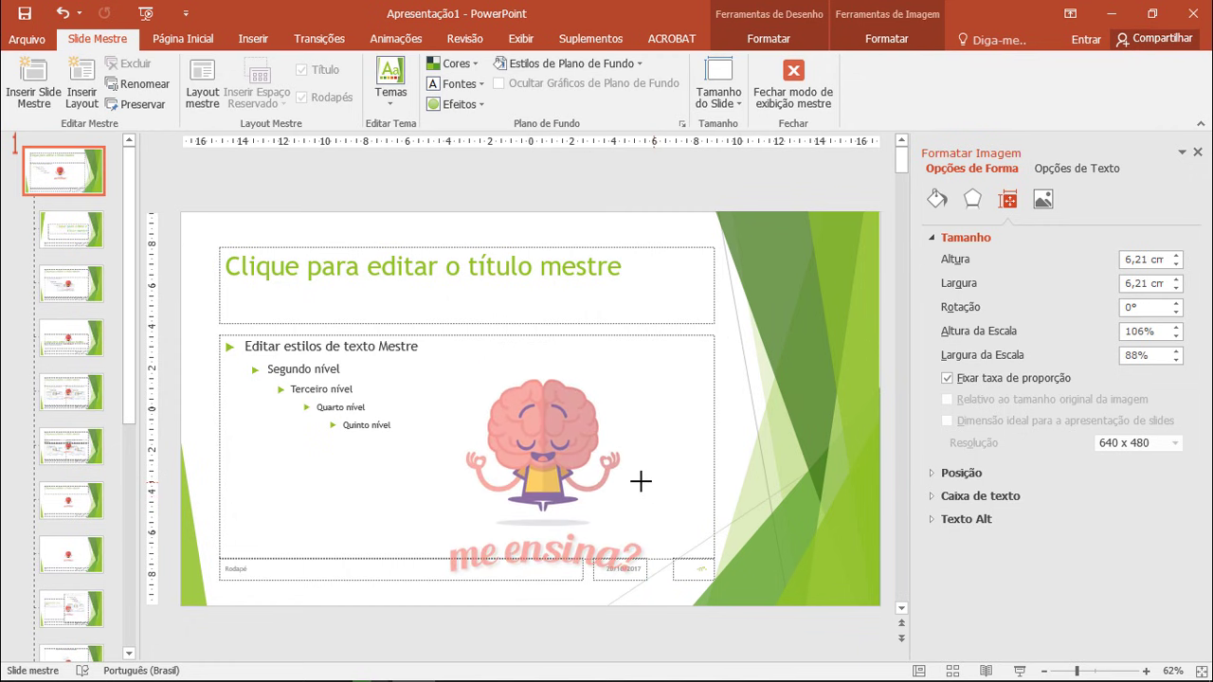
pyautogui.moveTo(661, 475)
pyautogui.mouseDown()
pyautogui.moveTo(498, 535)
pyautogui.moveTo(518, 466)
pyautogui.moveTo(535, 471)
pyautogui.moveTo(529, 520)
pyautogui.moveTo(598, 462)
pyautogui.mouseUp()
pyautogui.click(948, 377)
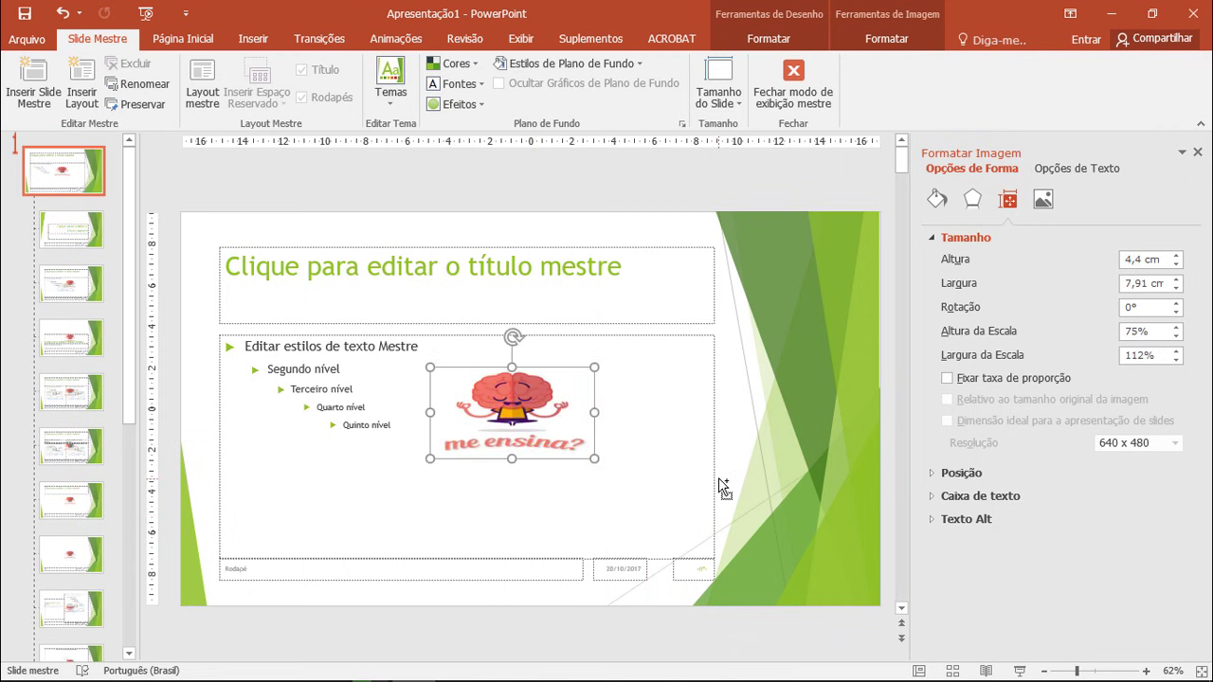
pyautogui.hotkey('ctrl', 'z')
pyautogui.click(949, 379)
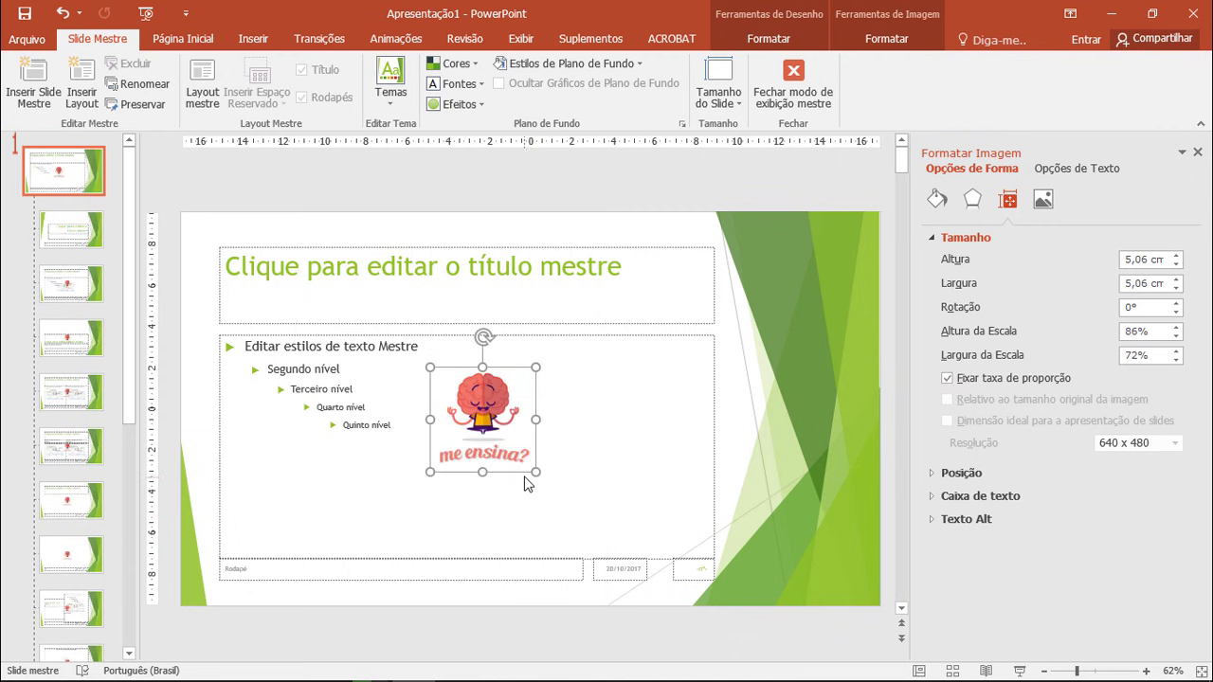
# Enlarge the logo proportionally to 8.48 × 8.48 cm and nudge it into position.
pyautogui.moveTo(536, 472); pyautogui.dragTo(594, 522)
pyautogui.moveTo(530, 497); pyautogui.dragTo(497, 453)
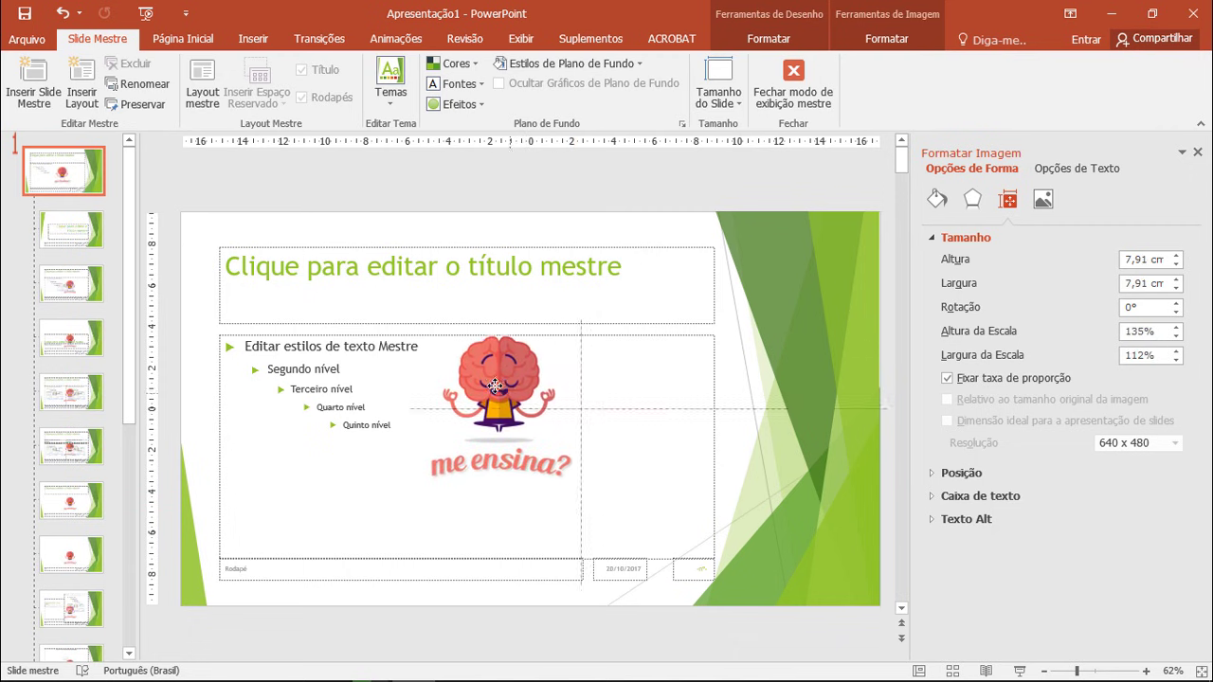
pyautogui.moveTo(548, 486); pyautogui.dragTo(559, 497)
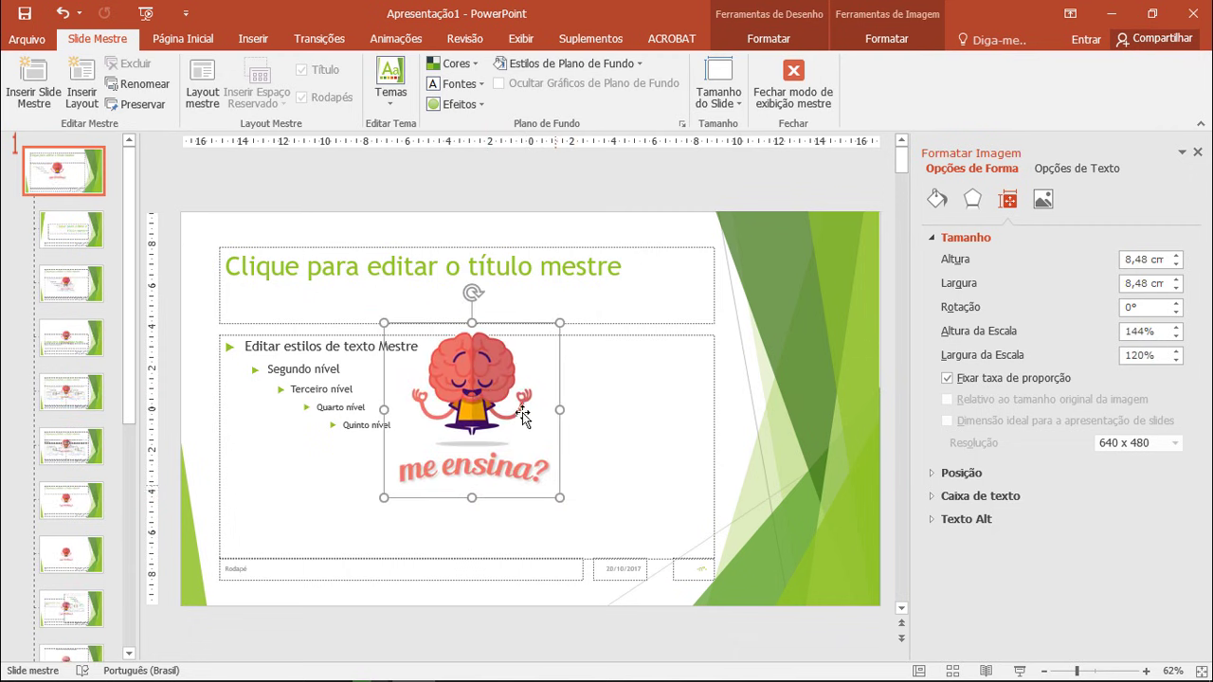
pyautogui.moveTo(496, 374); pyautogui.dragTo(490, 374)
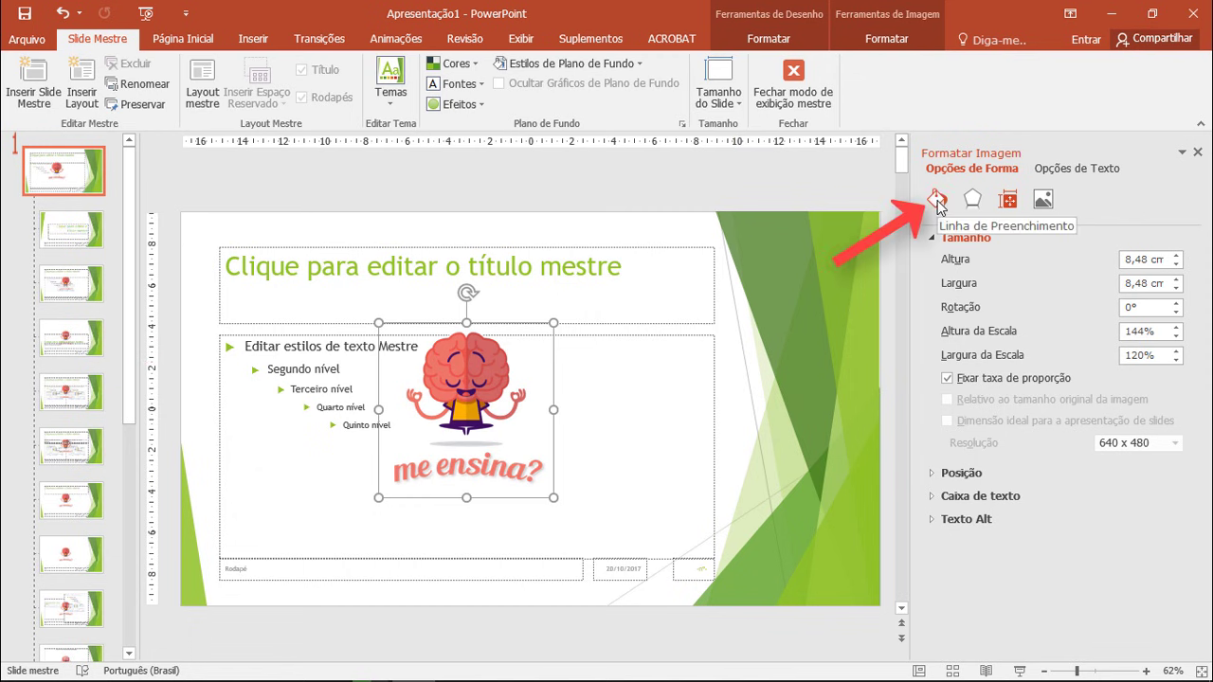
# Fade the Me-ensina logo's picture fill to 77% transparency and nudge the logo slightly higher.
pyautogui.click(936, 201)
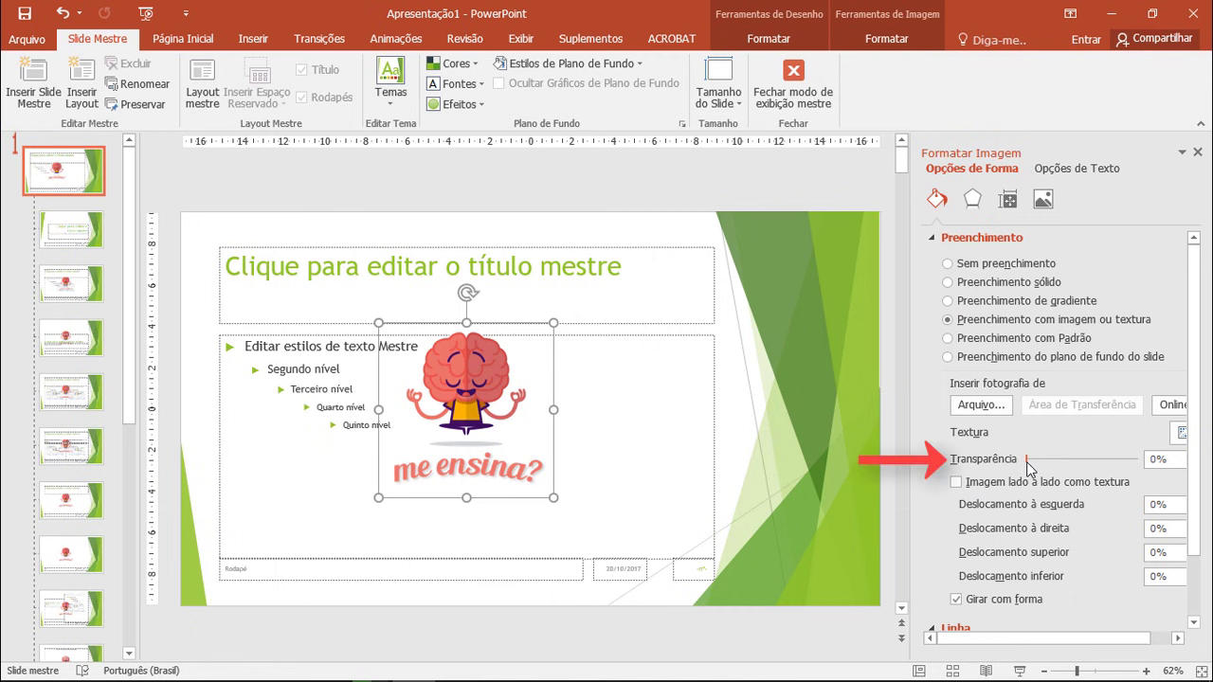
pyautogui.moveTo(1027, 461)
pyautogui.mouseDown()
pyautogui.moveTo(1102, 468)
pyautogui.moveTo(1115, 457)
pyautogui.moveTo(1103, 460)
pyautogui.mouseUp()
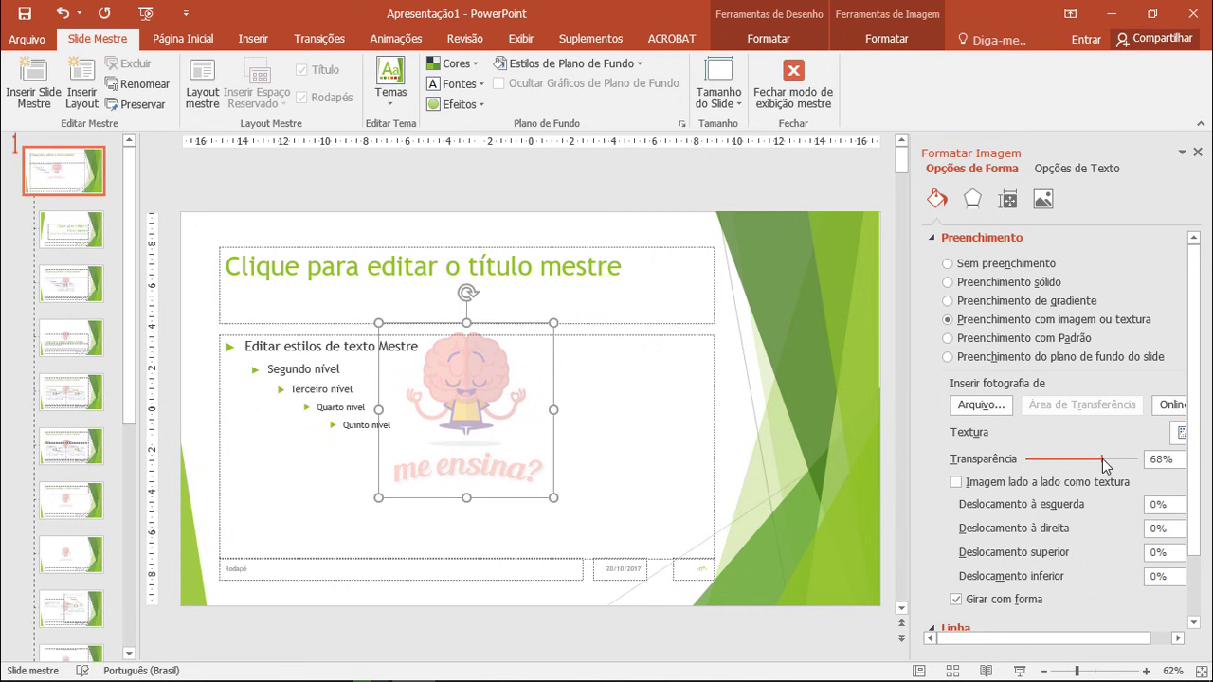
pyautogui.moveTo(1106, 458); pyautogui.dragTo(1110, 459)
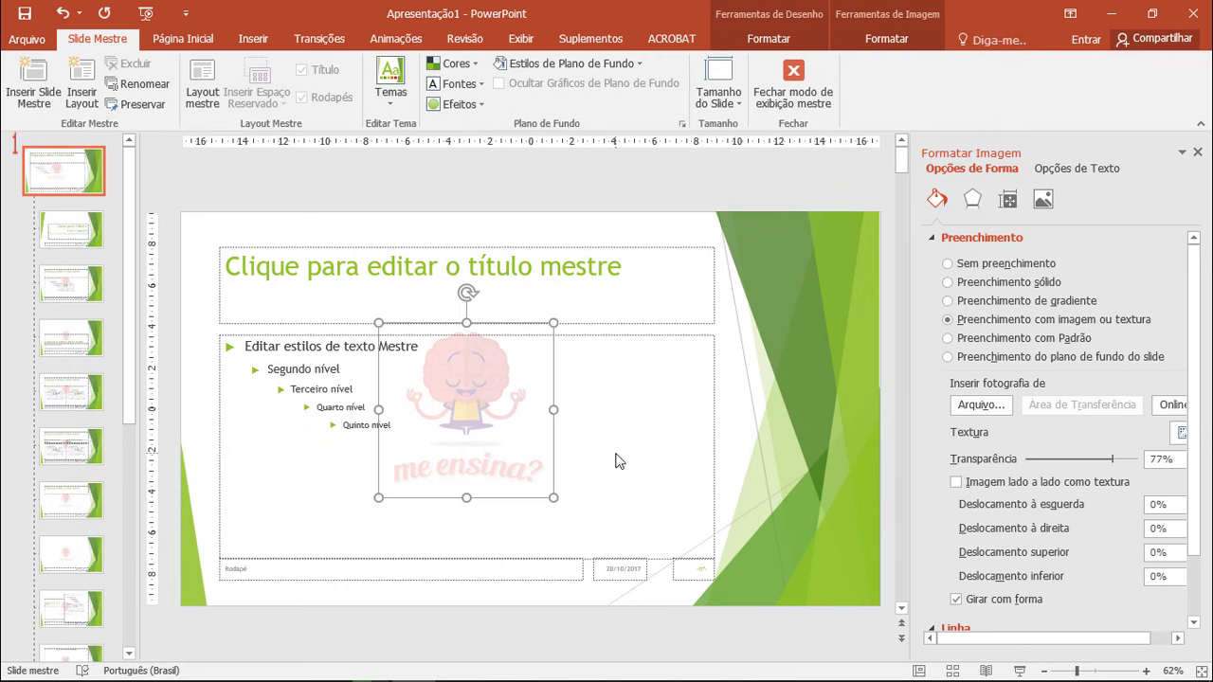
pyautogui.press('Escape')
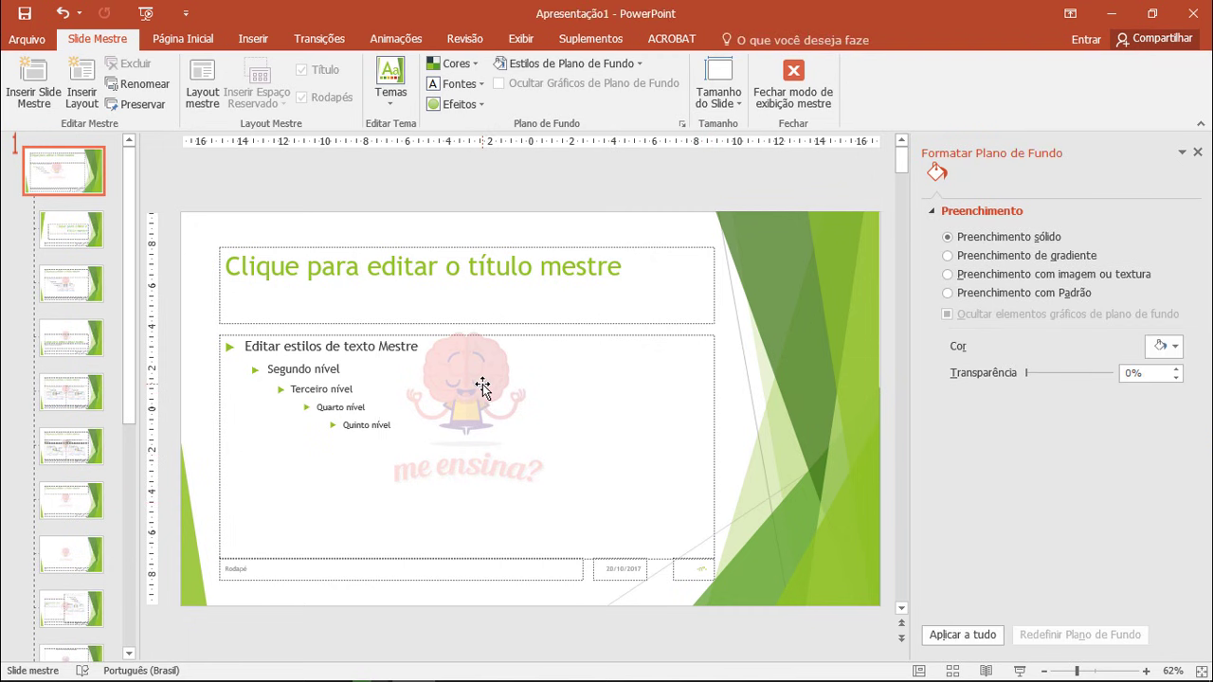
pyautogui.click(480, 375)
pyautogui.moveTo(480, 373); pyautogui.dragTo(478, 374)
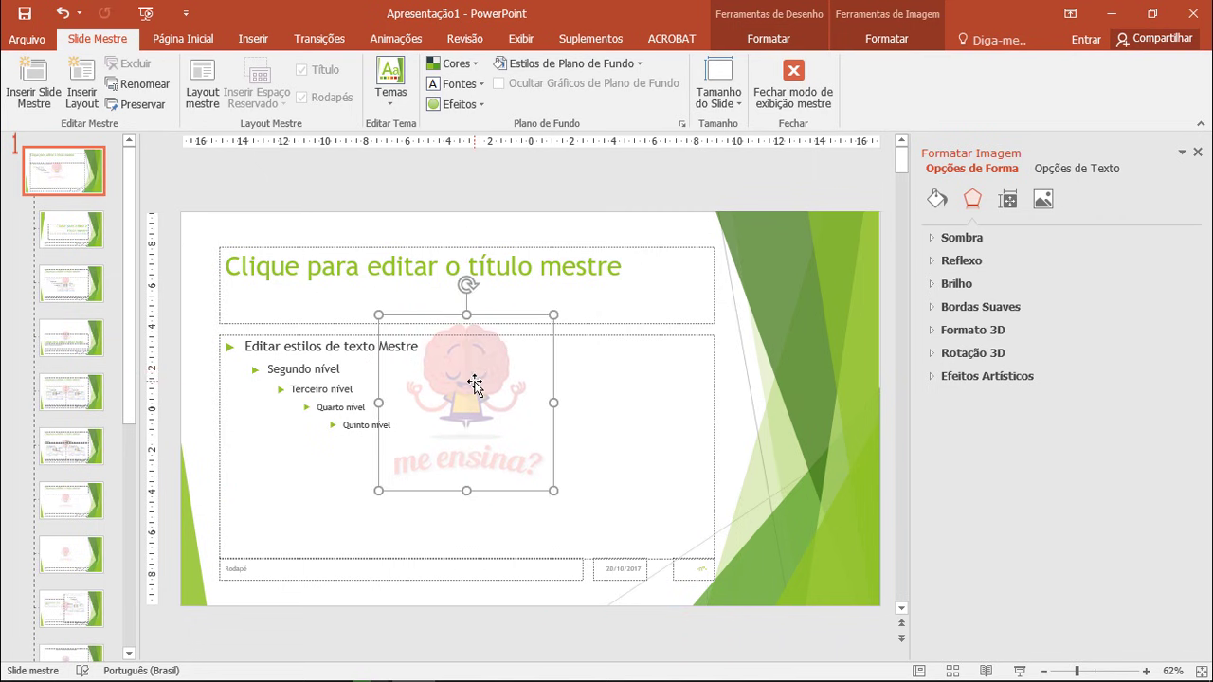
# Send the faded logo to the back so it sits behind the master's placeholders.
pyautogui.rightClick(466, 380)
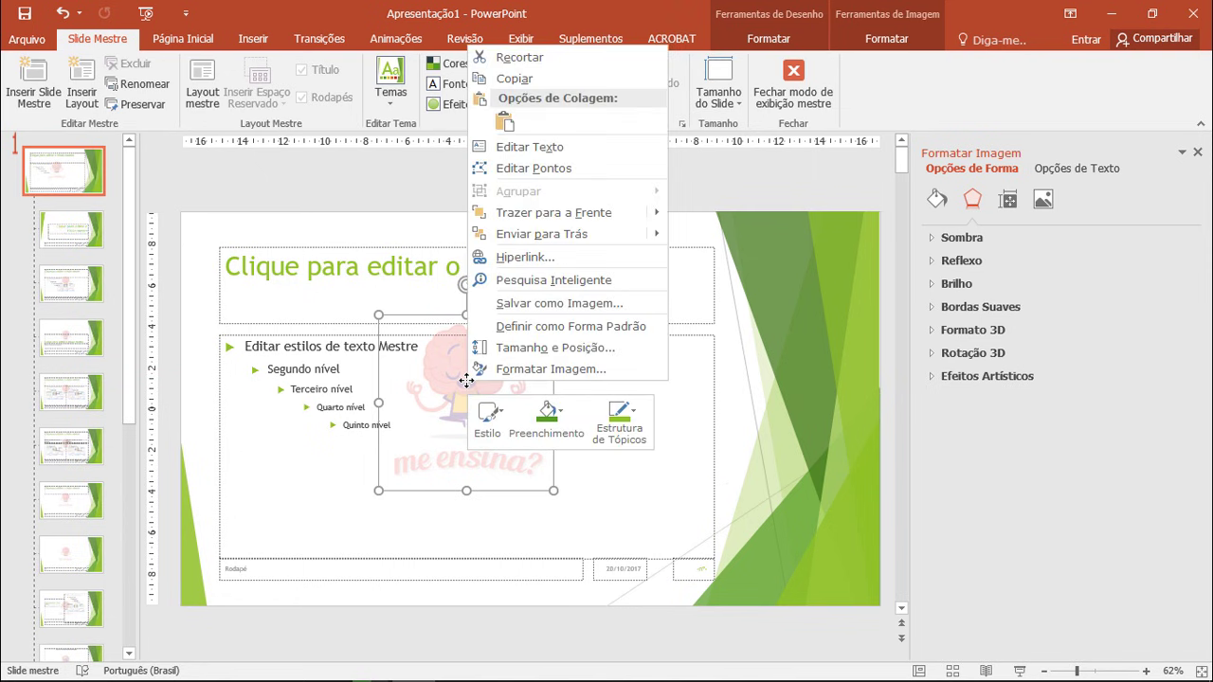
pyautogui.moveTo(581, 236)
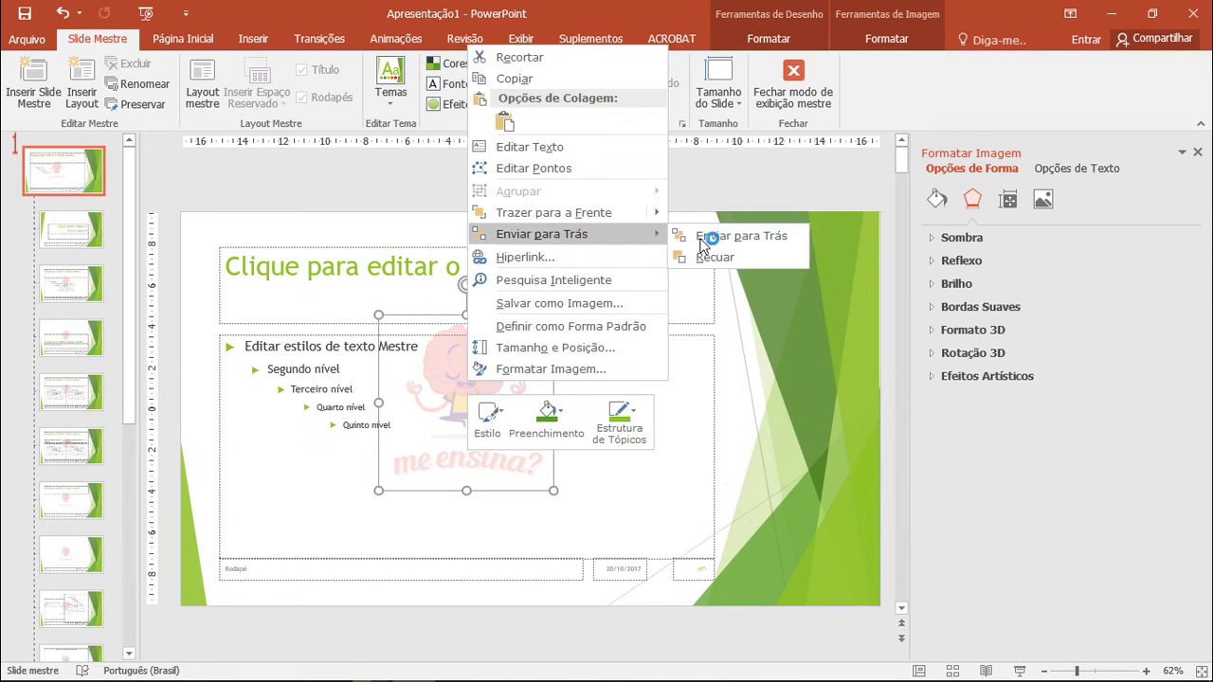
pyautogui.click(721, 237)
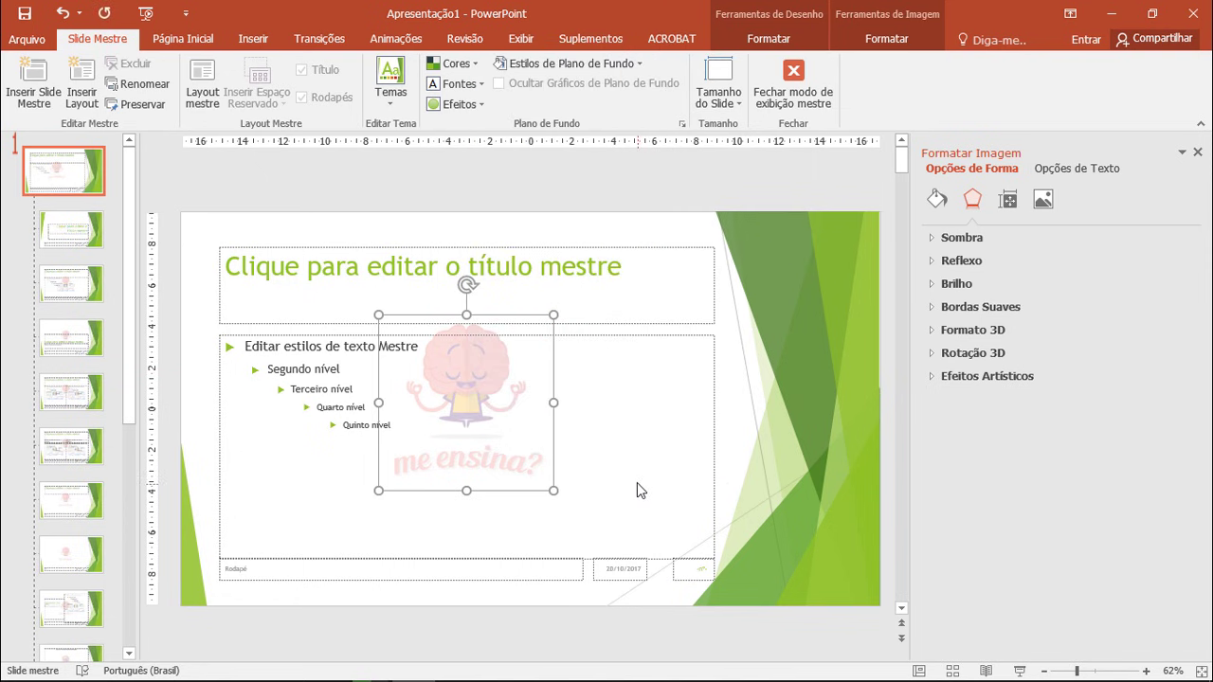
pyautogui.click(637, 482)
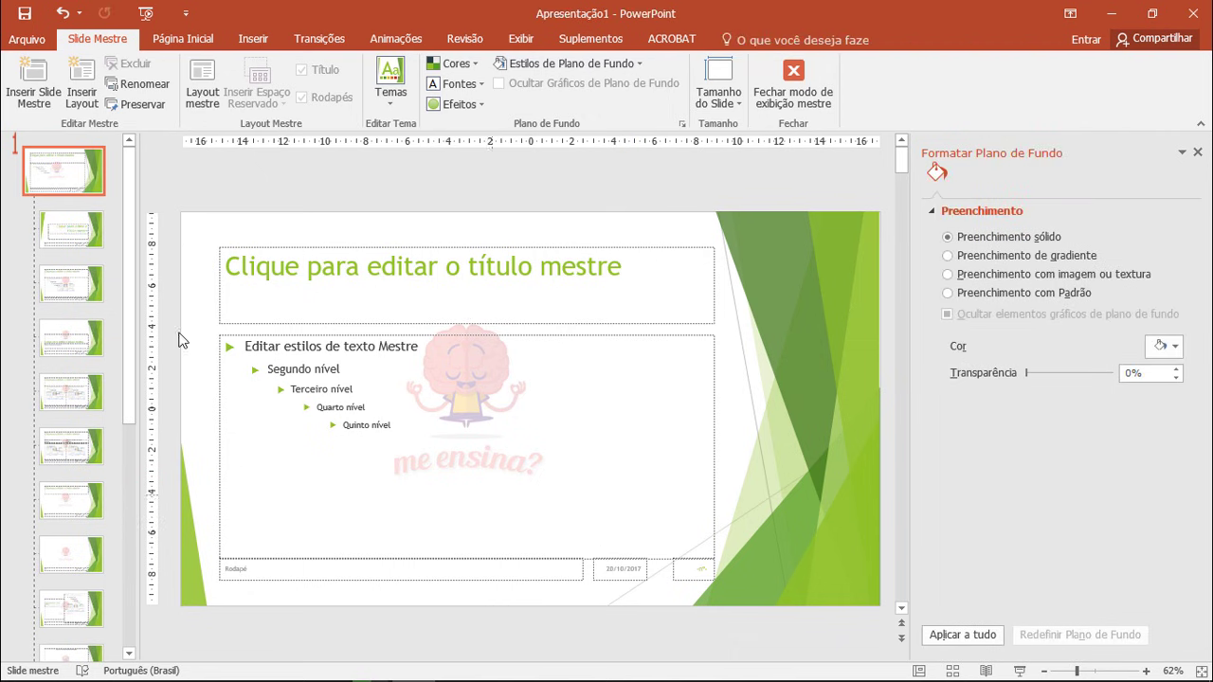
pyautogui.click(91, 301)
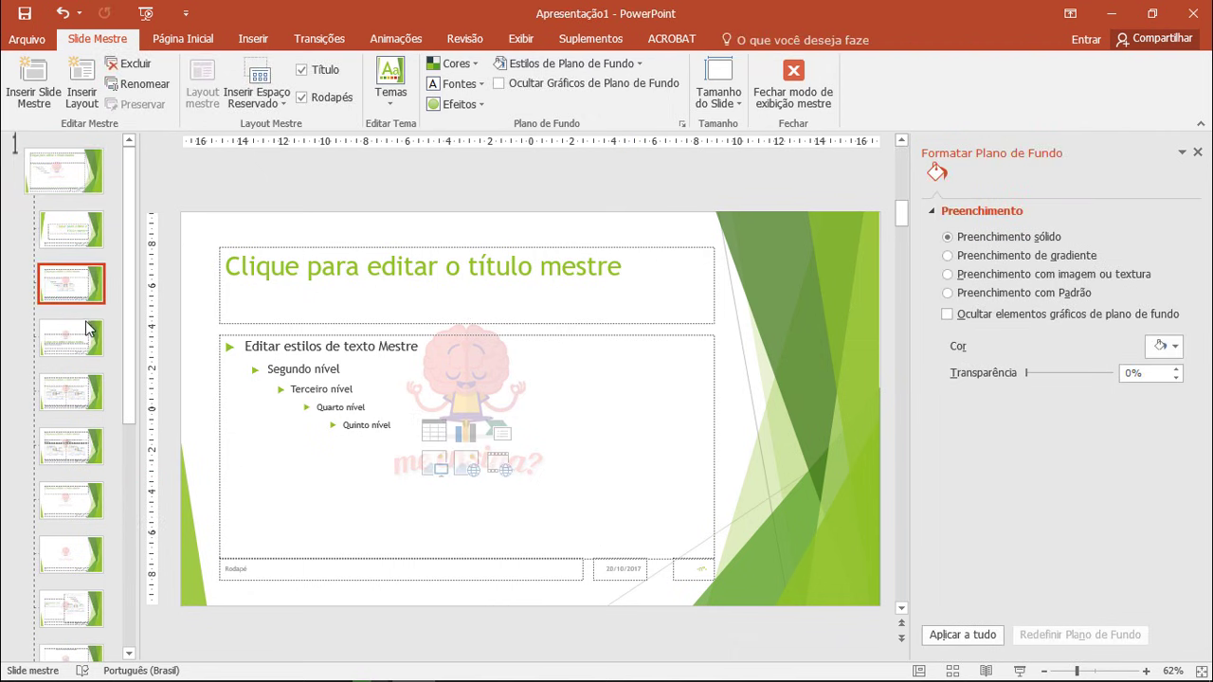
pyautogui.click(87, 235)
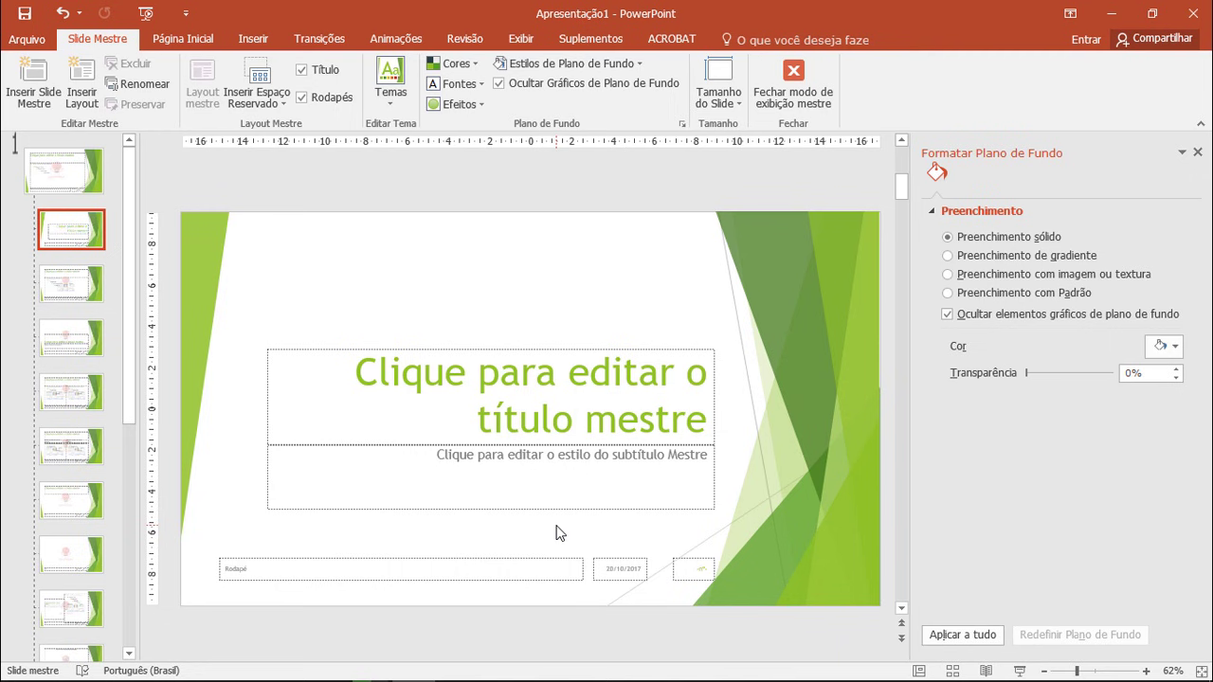
pyautogui.moveTo(130, 360)
pyautogui.mouseDown()
pyautogui.moveTo(138, 607)
pyautogui.moveTo(132, 310)
pyautogui.mouseUp()
pyautogui.click(85, 284)
pyautogui.click(83, 338)
pyautogui.click(84, 393)
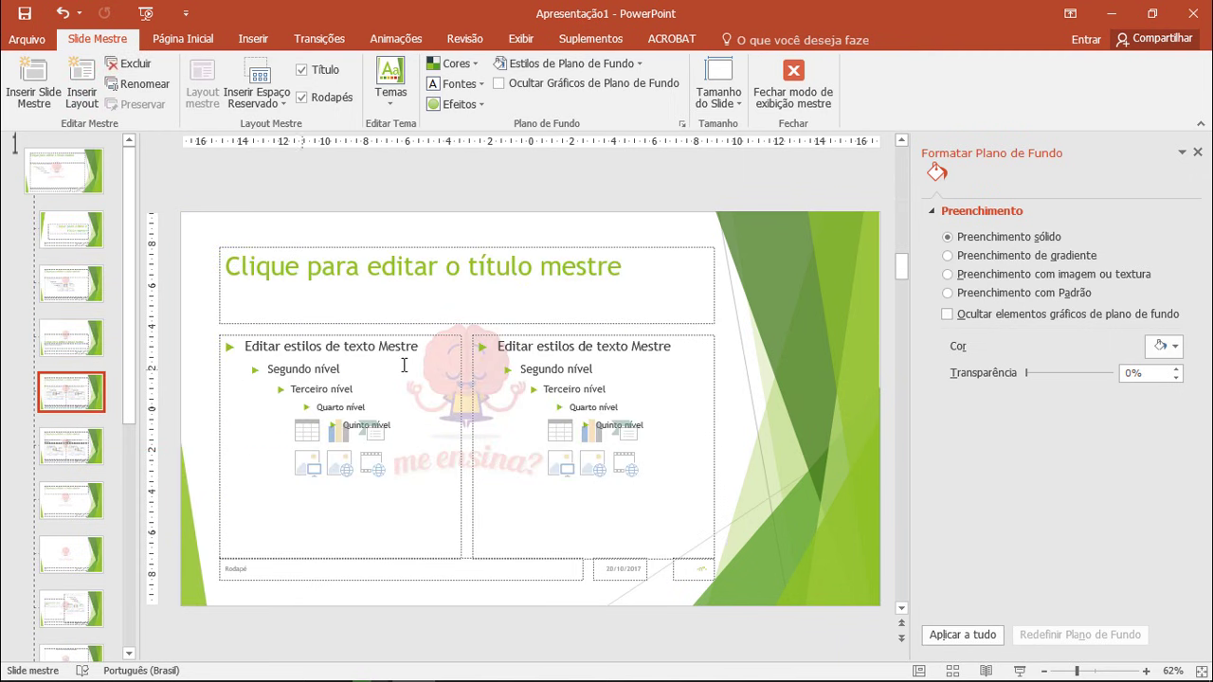
pyautogui.click(95, 453)
pyautogui.click(91, 507)
pyautogui.click(92, 550)
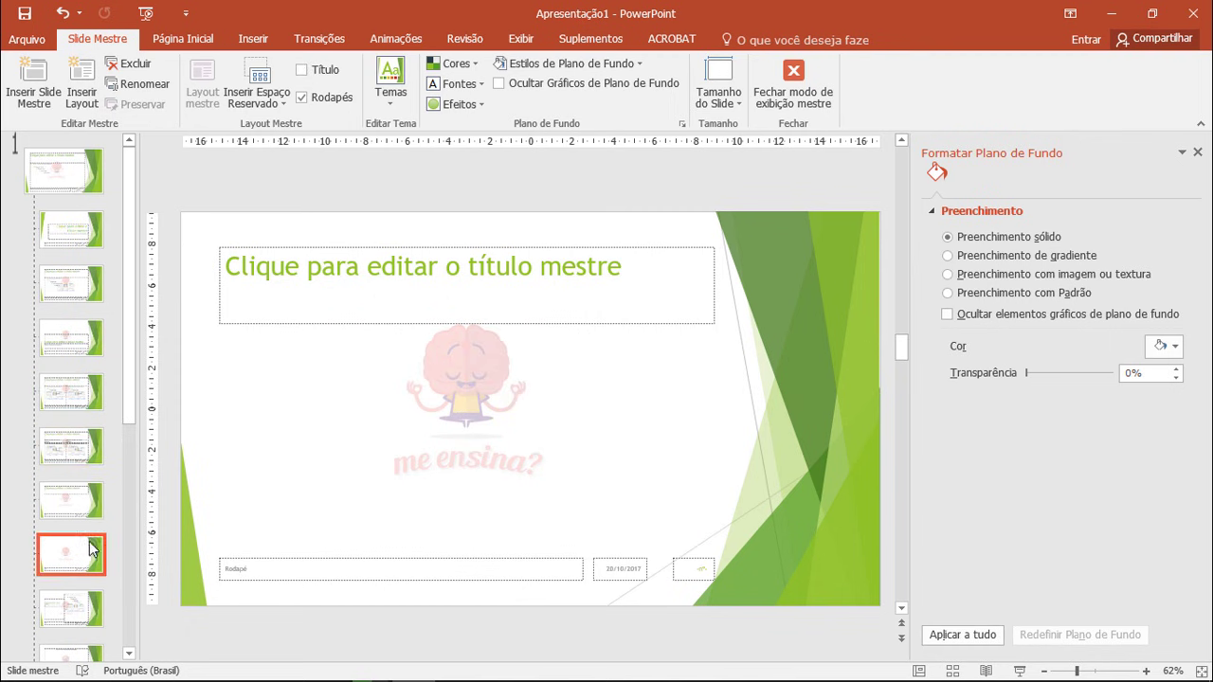
pyautogui.click(94, 176)
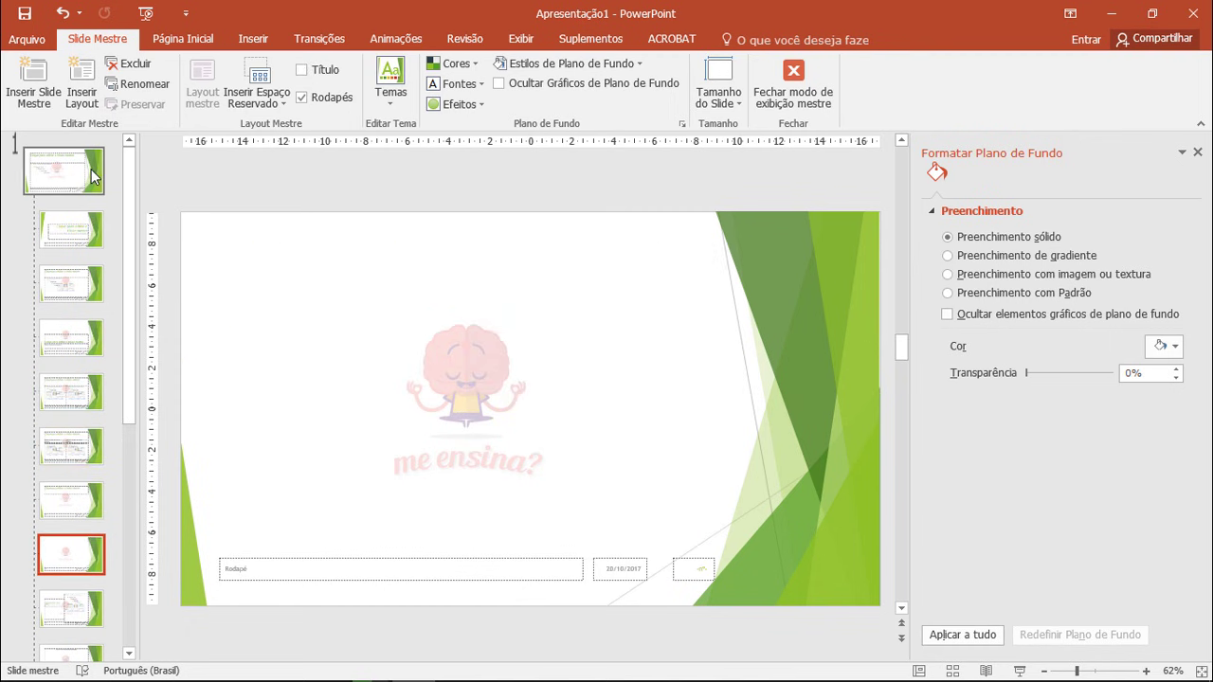
# Close master view and add a new Cartão de Nome slide after slide 2.
pyautogui.click(794, 76)
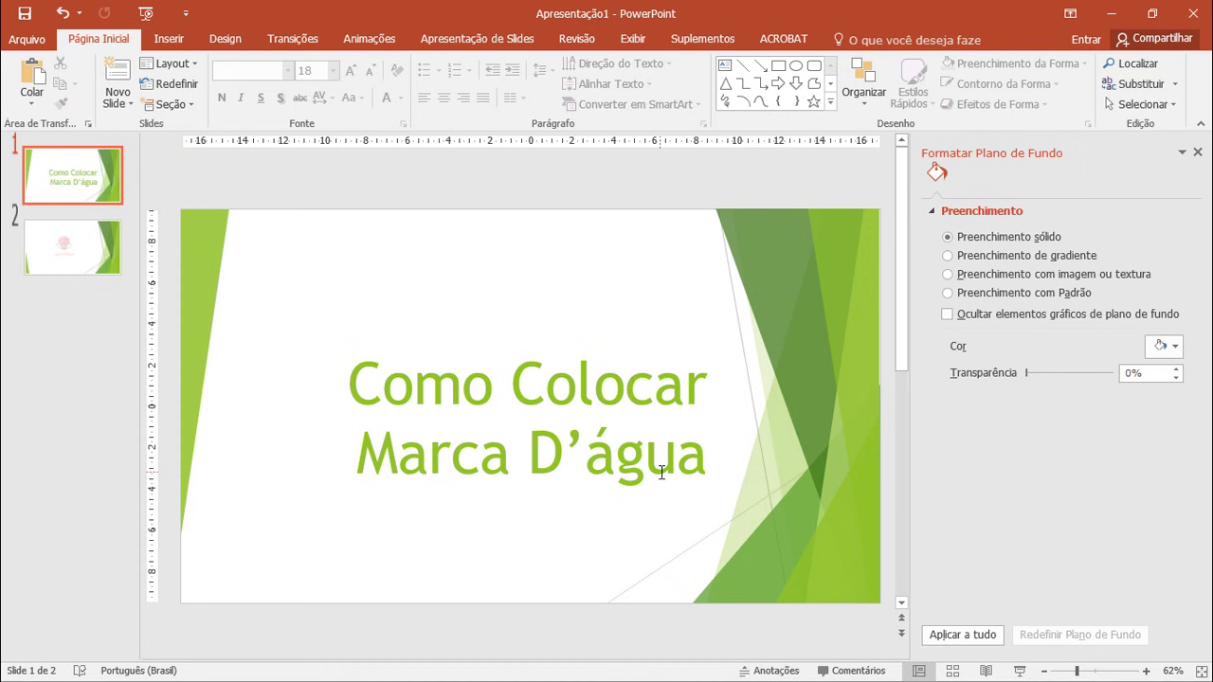
pyautogui.click(72, 249)
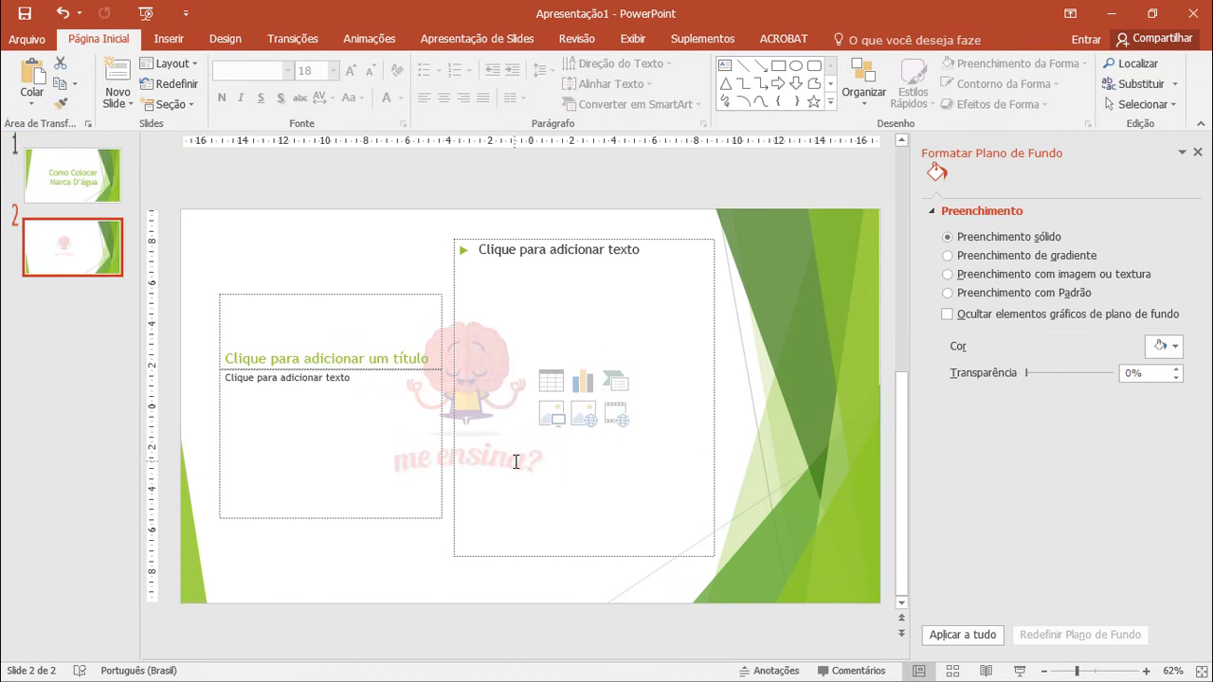
pyautogui.click(131, 103)
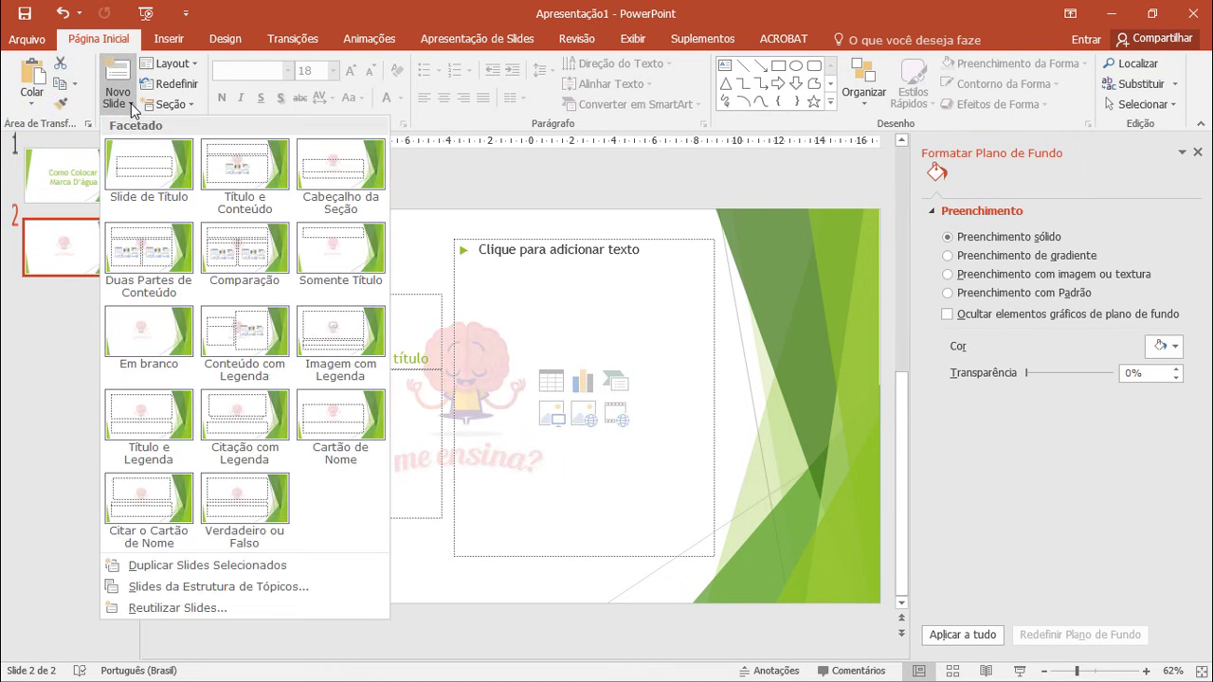
pyautogui.click(339, 417)
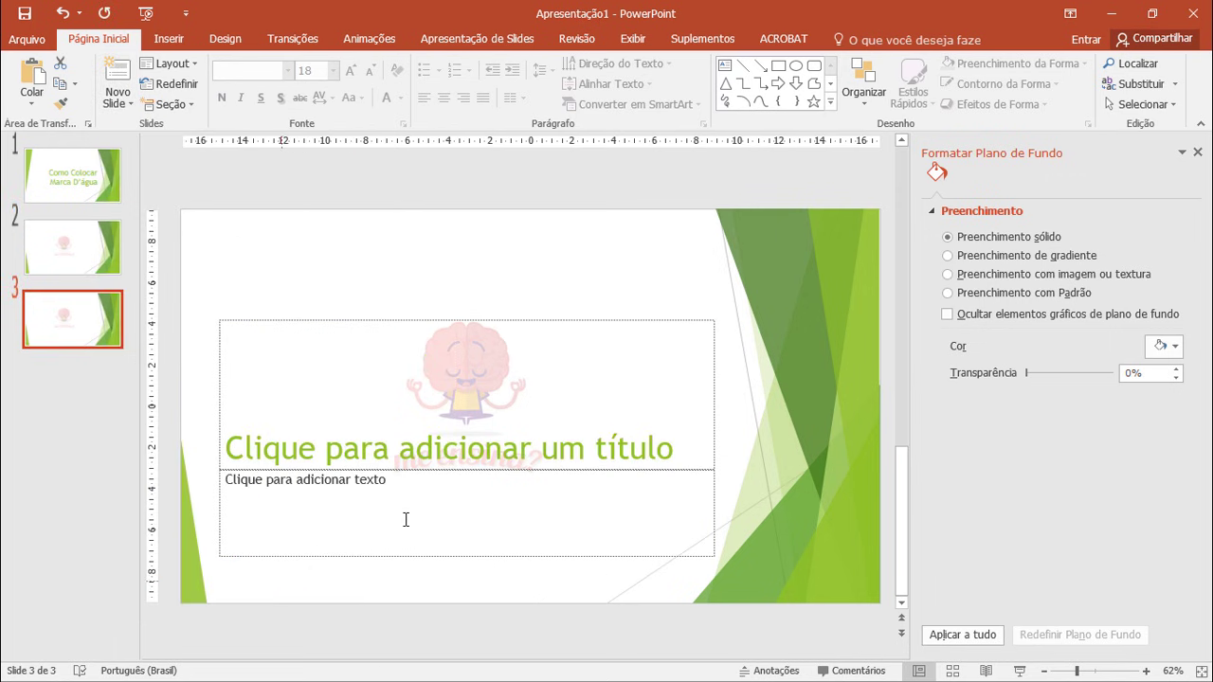
# Click into the new slide's title placeholder and back out to check the watermark.
pyautogui.click(447, 376)
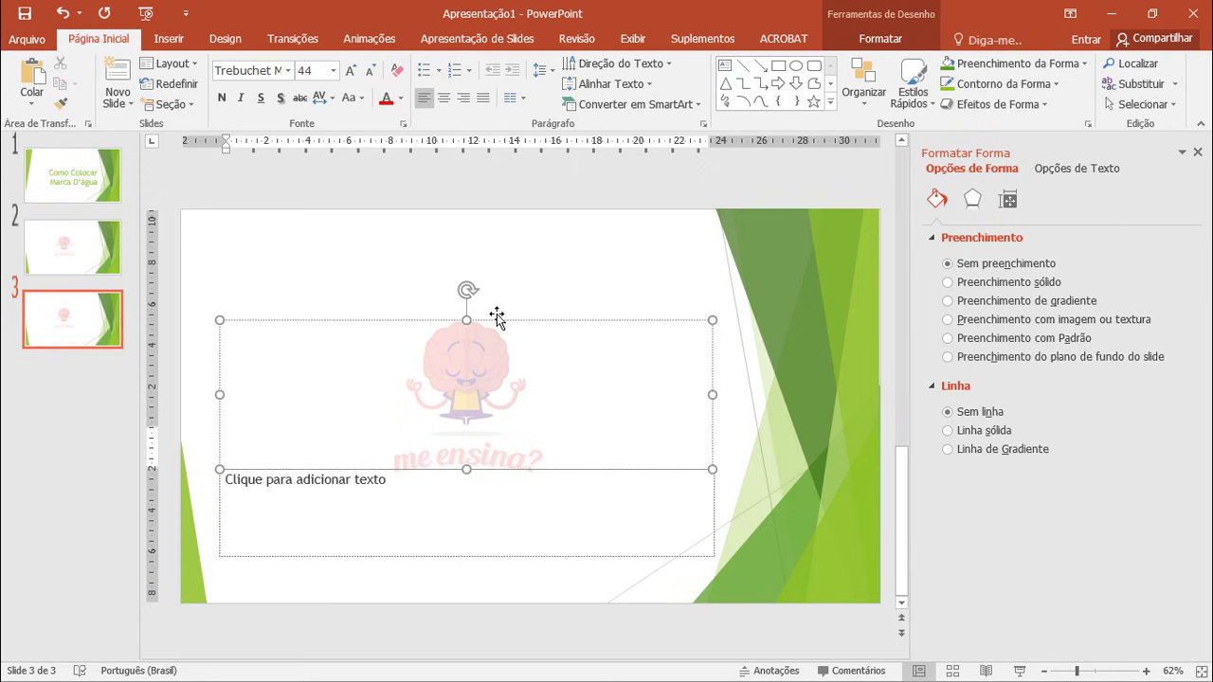
pyautogui.press('Escape')
pyautogui.press('Escape')
pyautogui.click(464, 379)
pyautogui.click(522, 283)
pyautogui.click(497, 344)
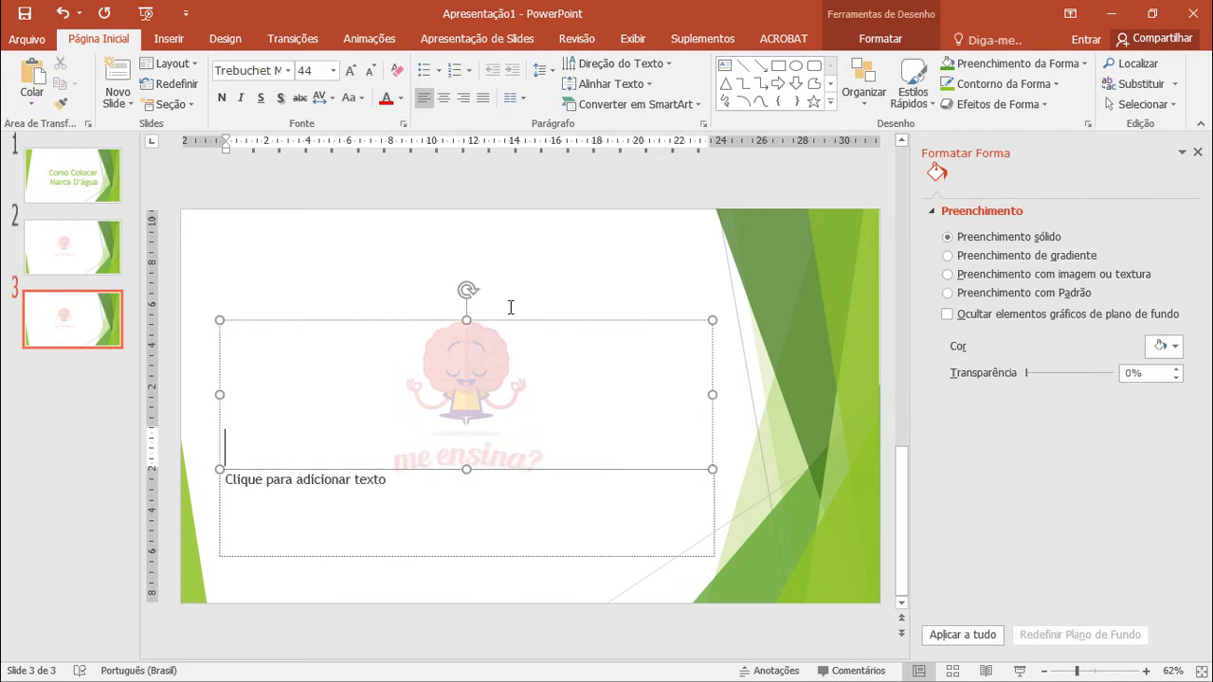
pyautogui.click(510, 307)
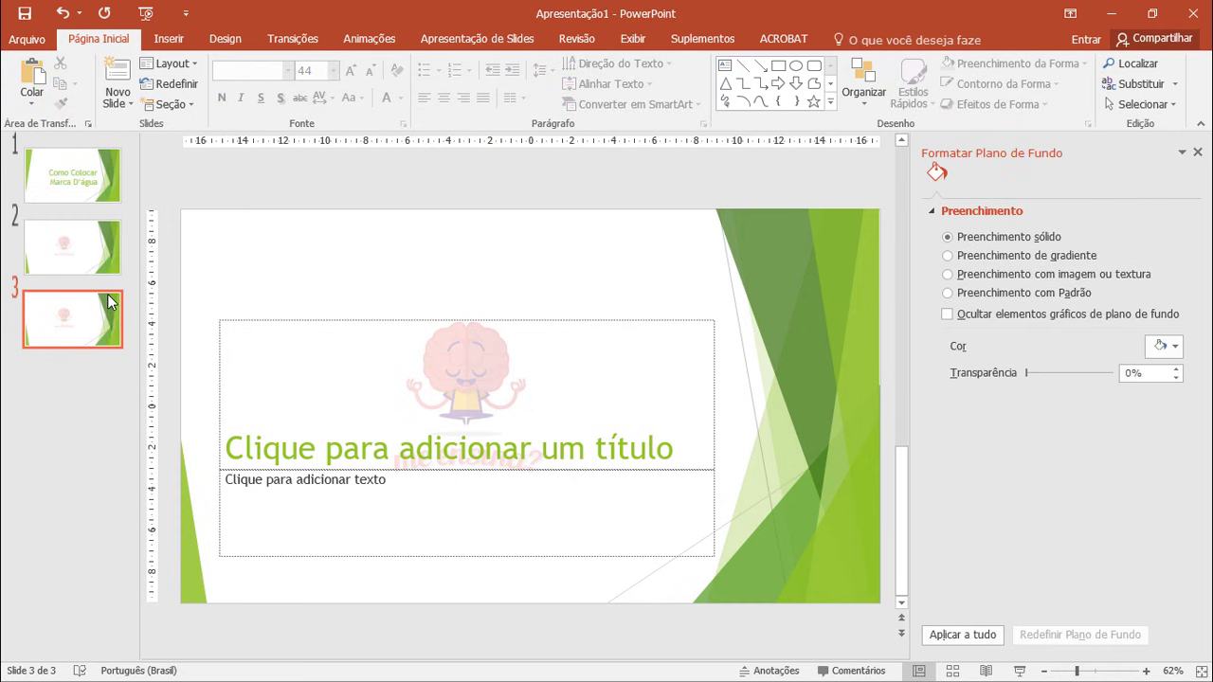
# Switch to Slide Master view and select the top master slide.
pyautogui.click(631, 45)
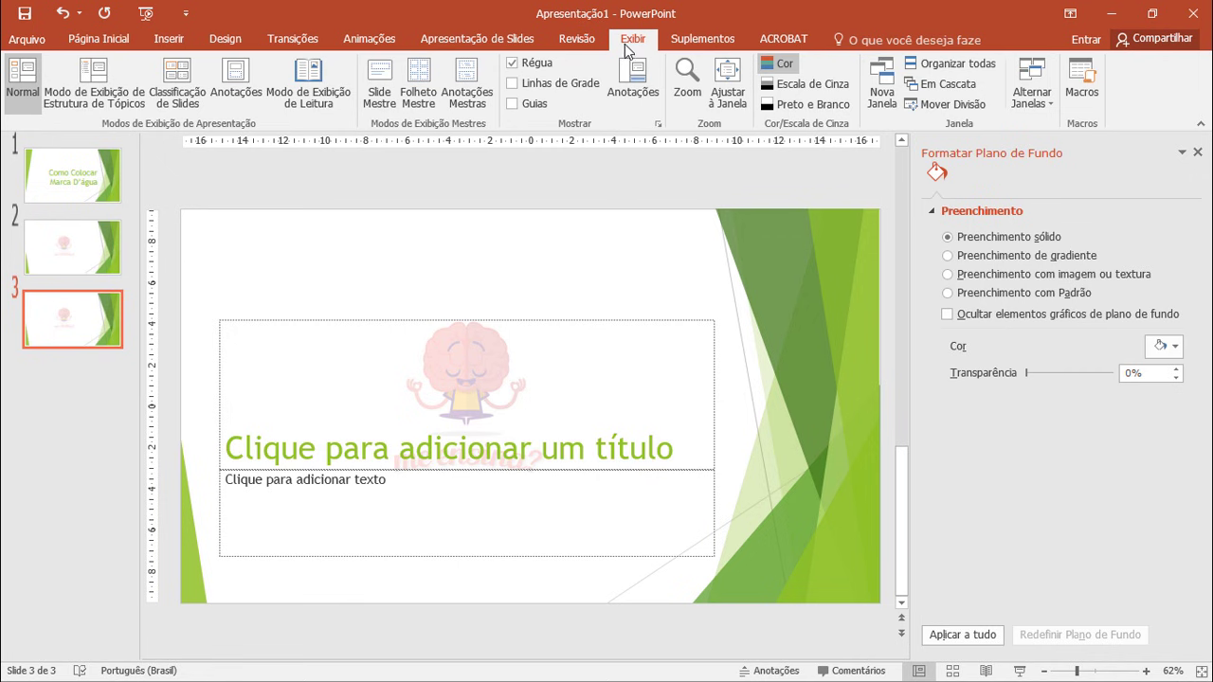
pyautogui.click(379, 95)
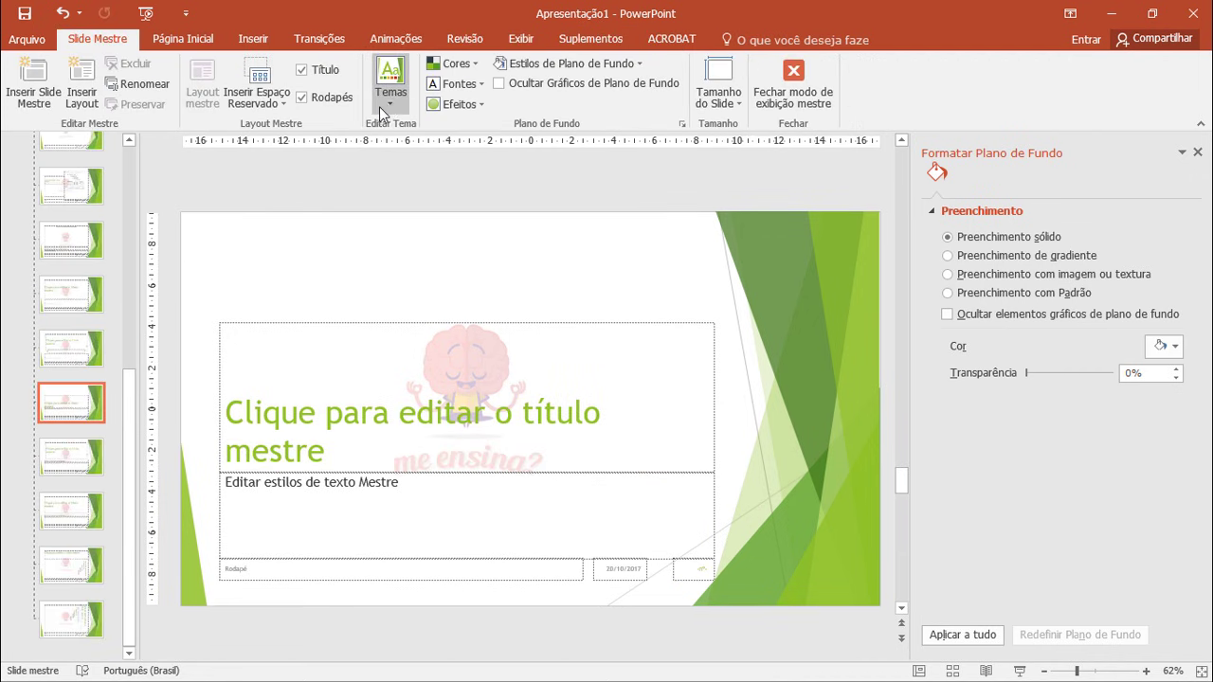
pyautogui.scroll(3, 98, 151)
pyautogui.scroll(5, 98, 151)
pyautogui.click(95, 182)
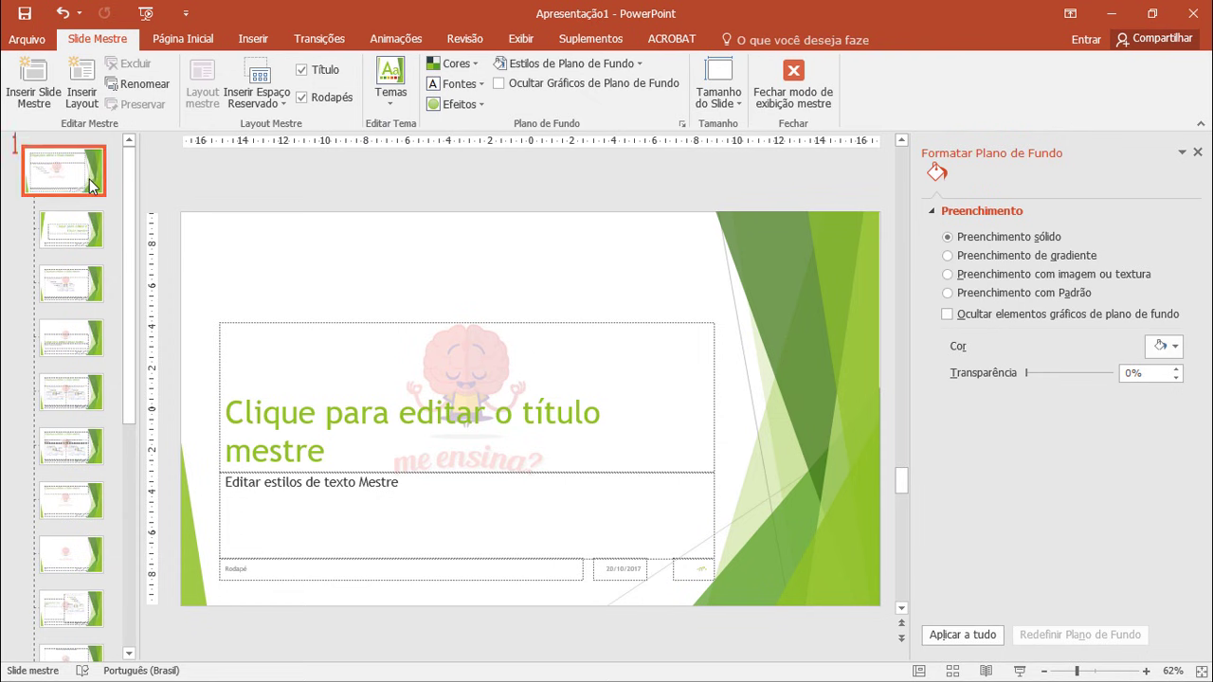
# Select the brain watermark picture, enlarge it, then delete it from the master.
pyautogui.click(494, 359)
pyautogui.click(596, 442)
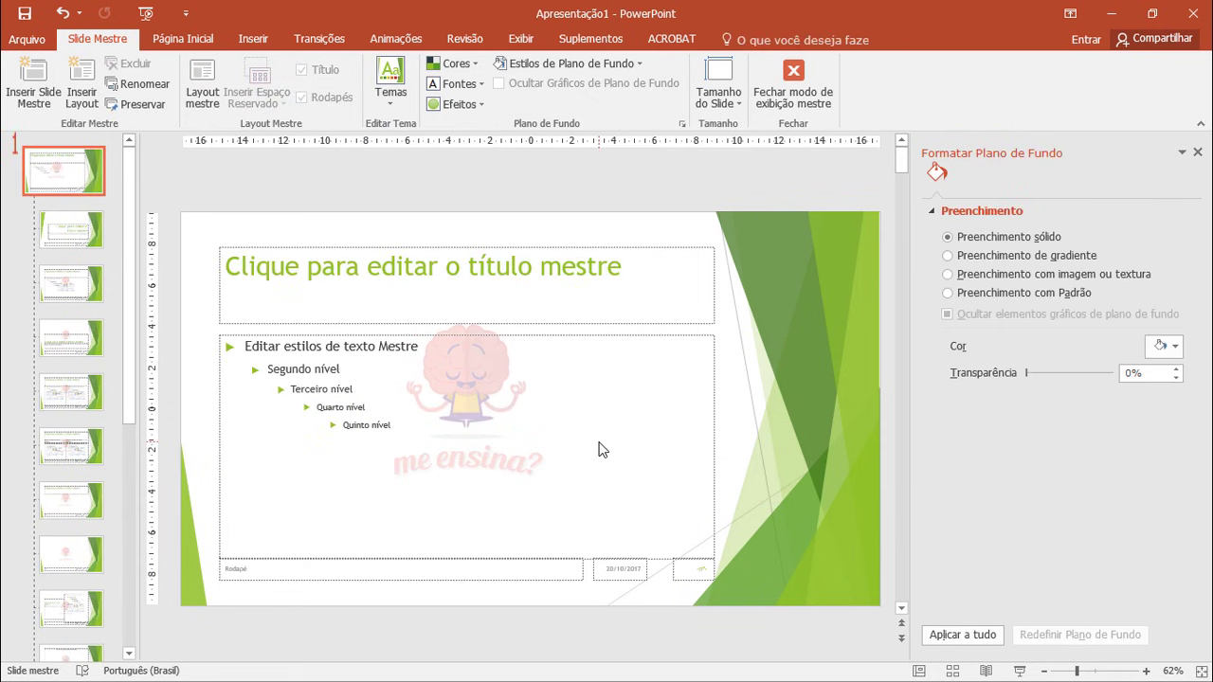
pyautogui.click(498, 393)
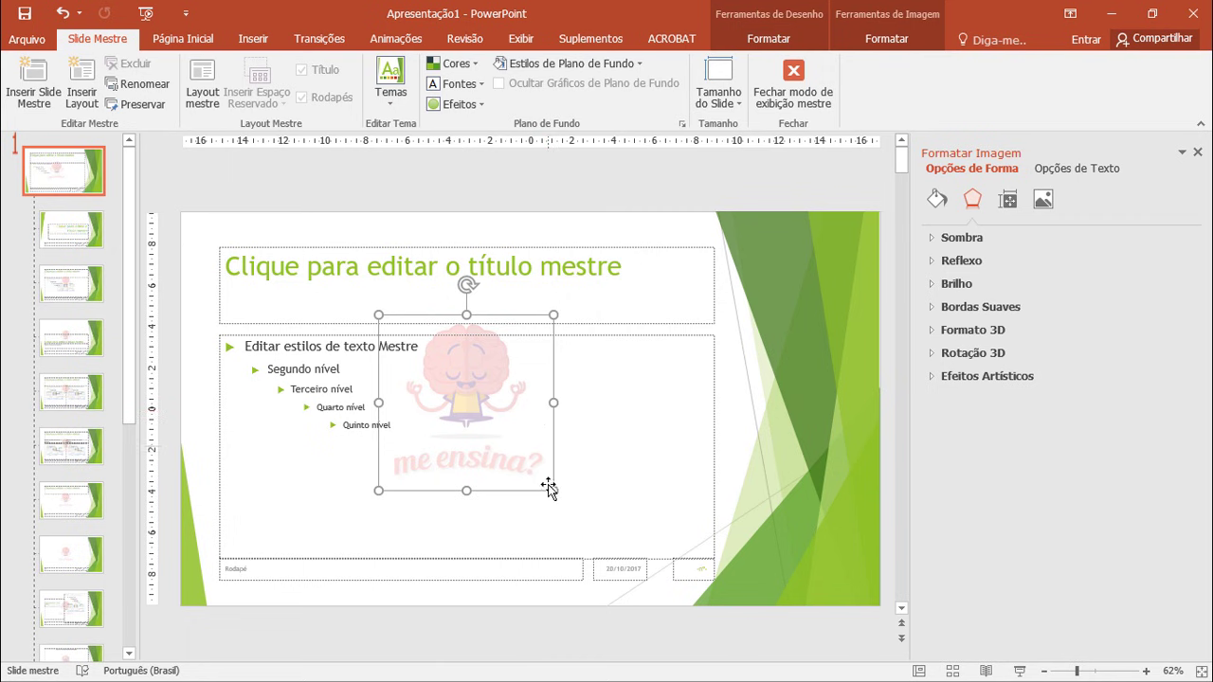
pyautogui.moveTo(554, 490); pyautogui.dragTo(594, 532)
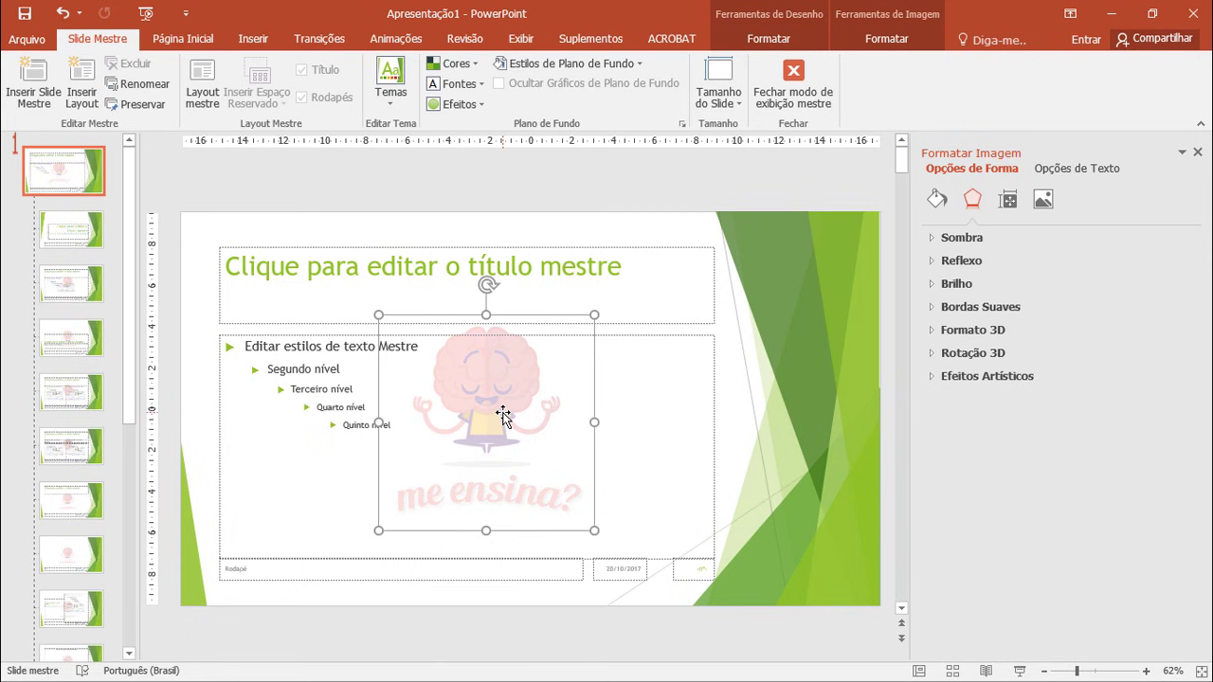
pyautogui.press('Delete')
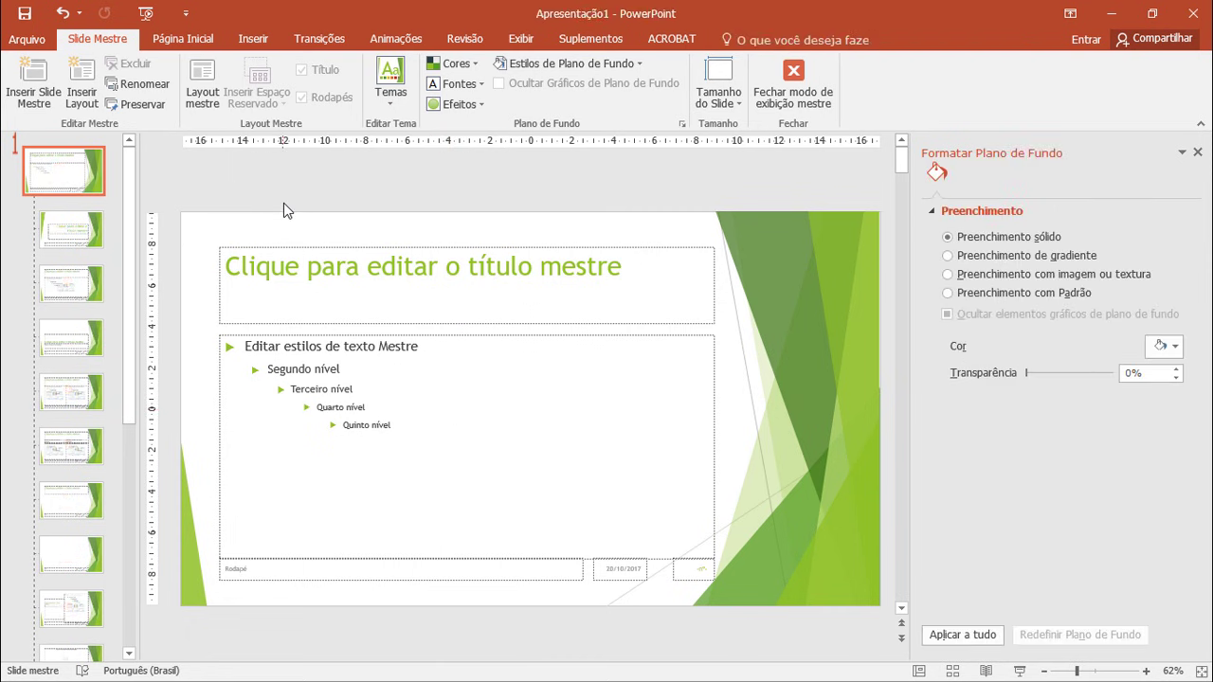
# Draw a text box across the middle of the master containing 'Me Ensina TV'.
pyautogui.click(254, 38)
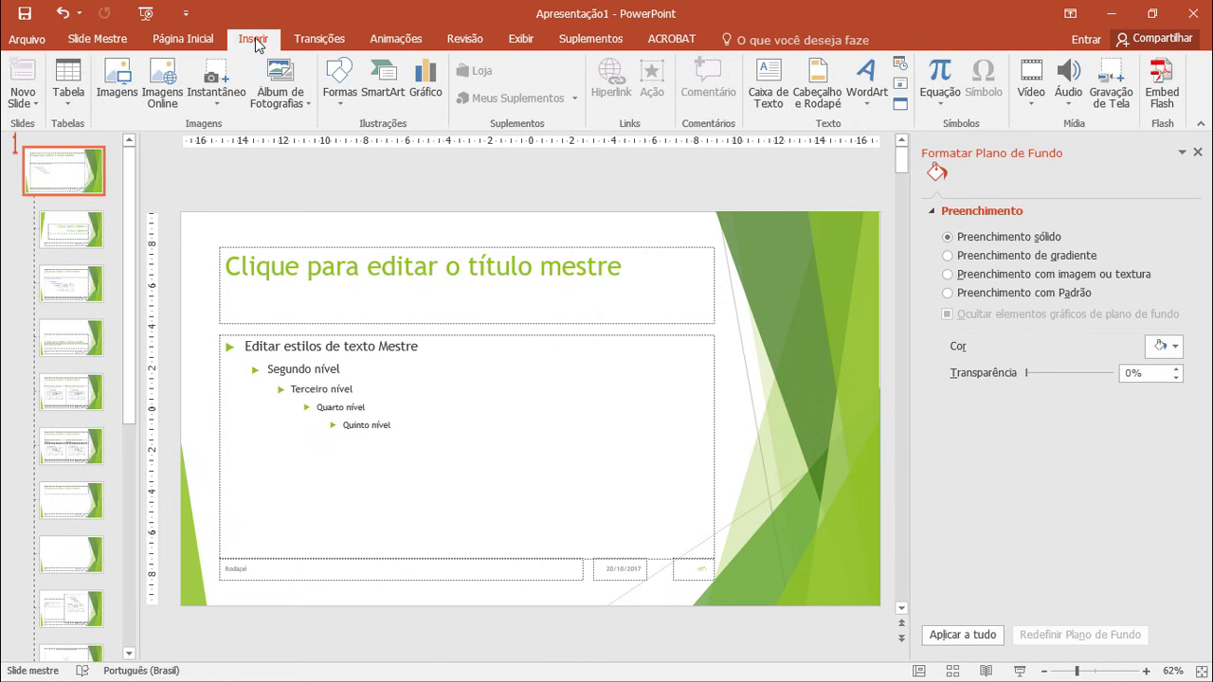
pyautogui.click(768, 90)
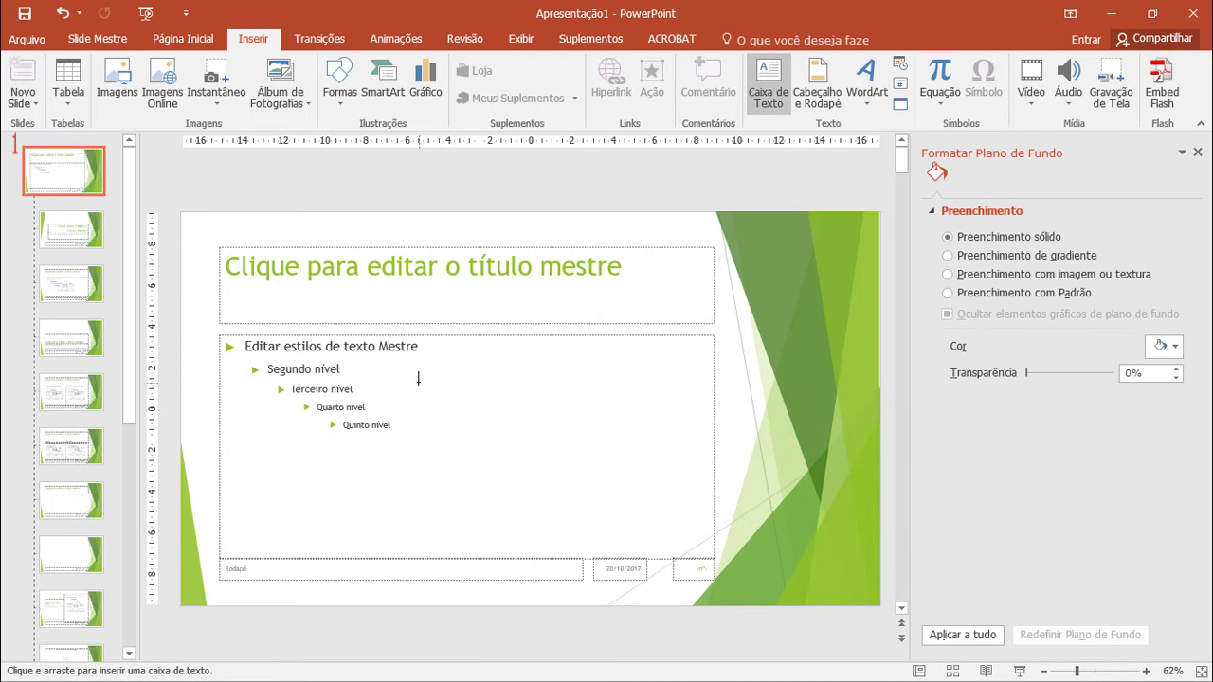
pyautogui.moveTo(417, 387); pyautogui.dragTo(693, 502)
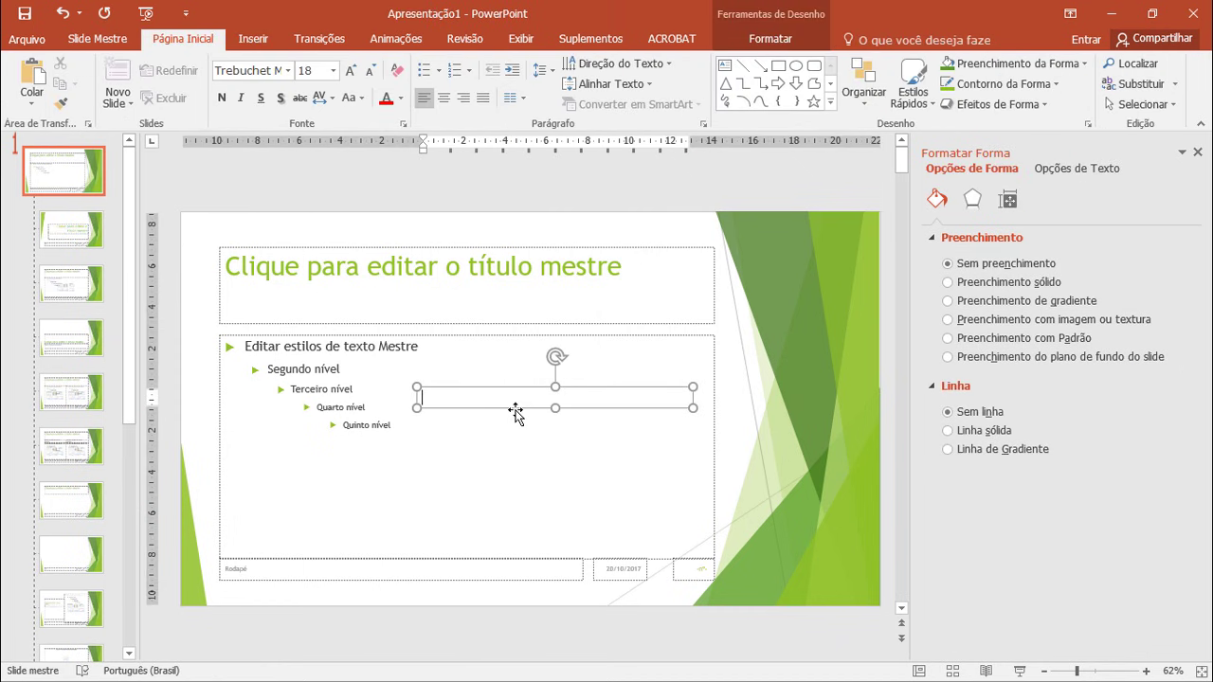
pyautogui.write('Me Ensina TV')
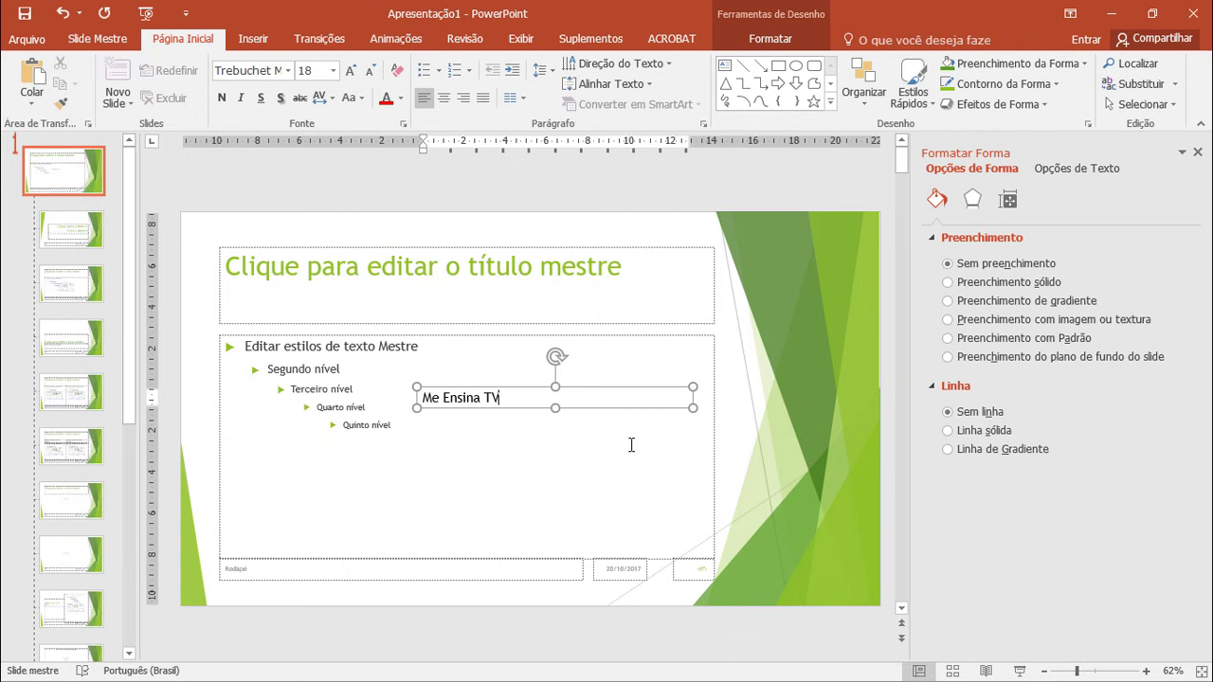
pyautogui.click(632, 442)
pyautogui.click(479, 389)
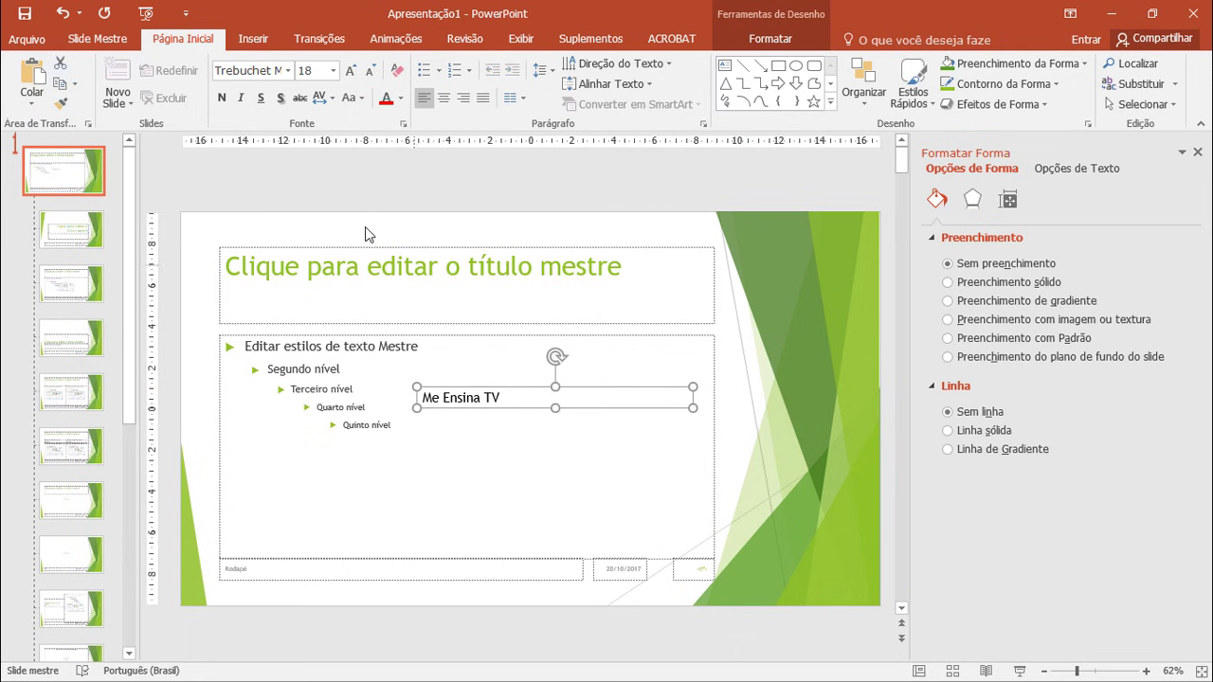
# Set the 'Me Ensina TV' text to size 60, shift the box left, and cut it.
pyautogui.click(332, 70)
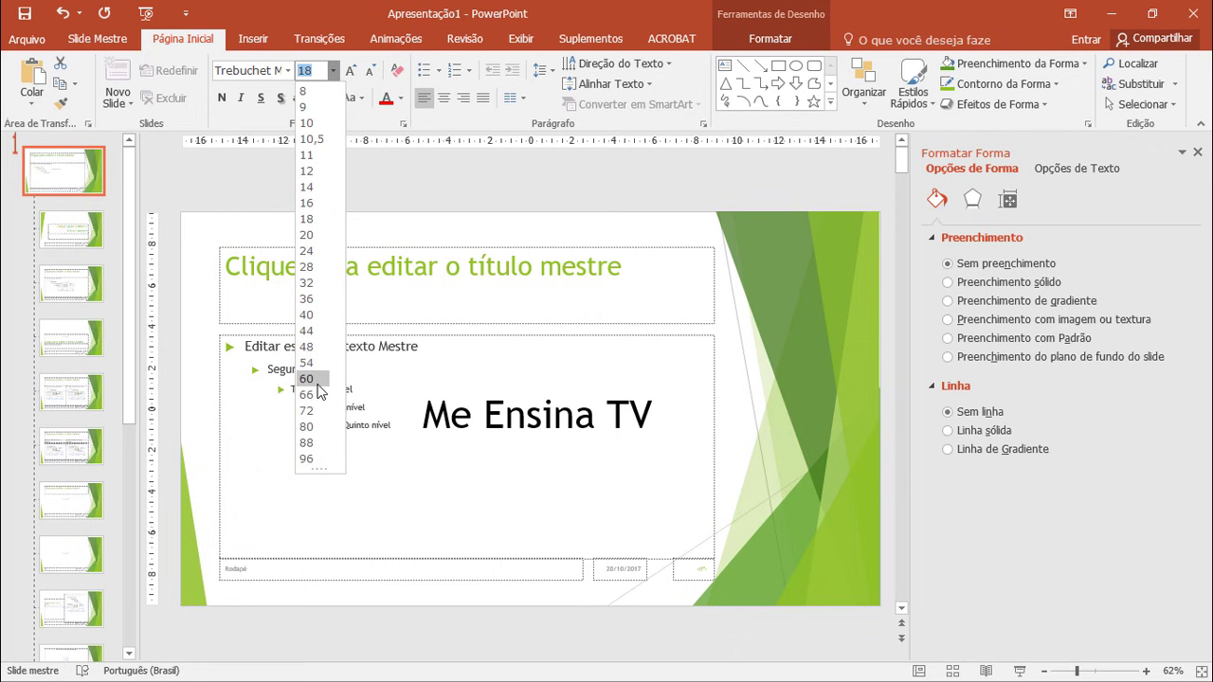
pyautogui.click(306, 378)
pyautogui.moveTo(510, 442); pyautogui.dragTo(483, 442)
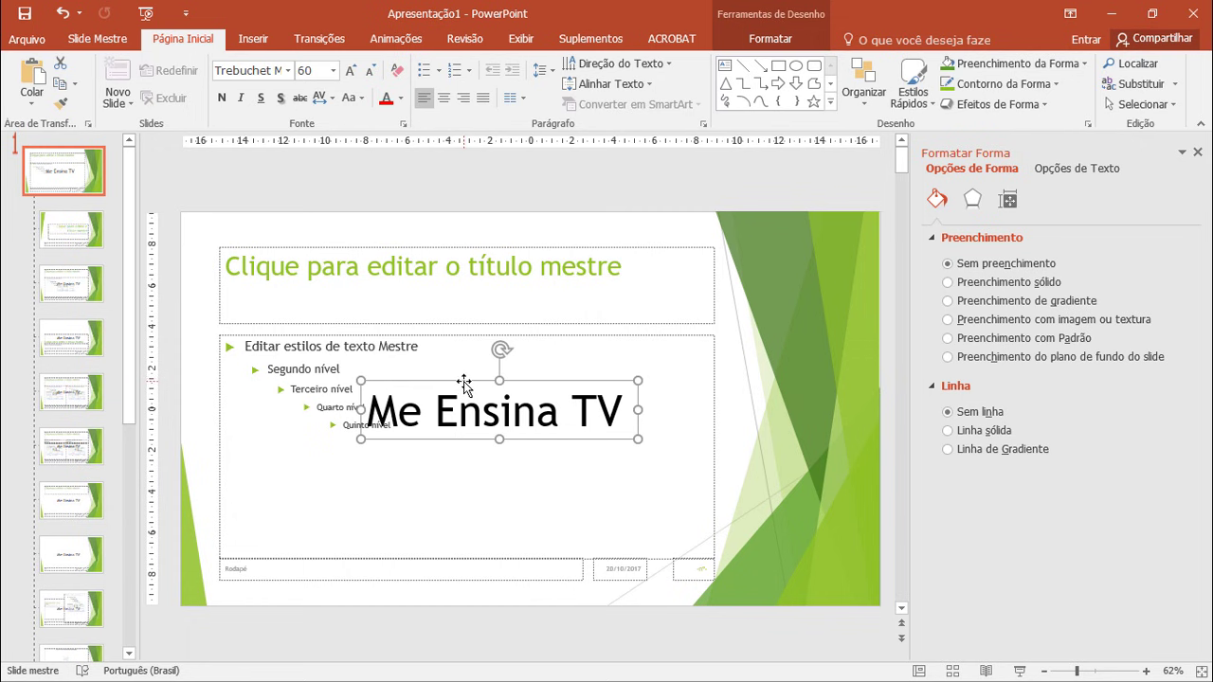
pyautogui.rightClick(463, 383)
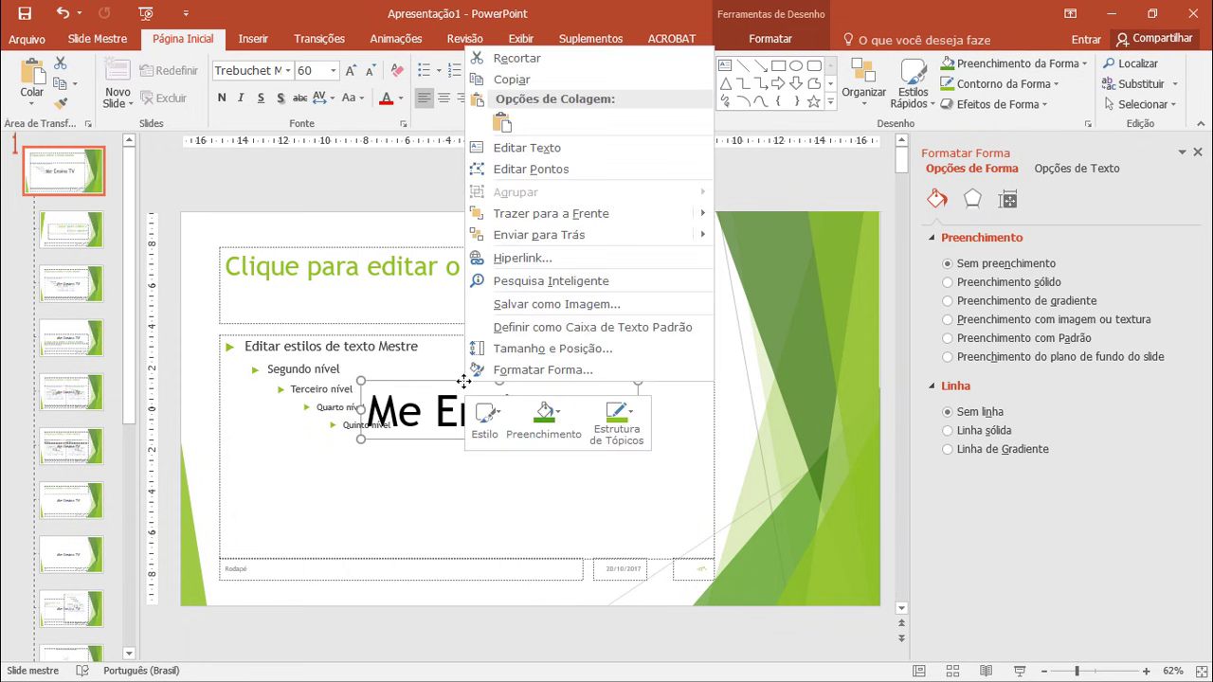
pyautogui.click(527, 63)
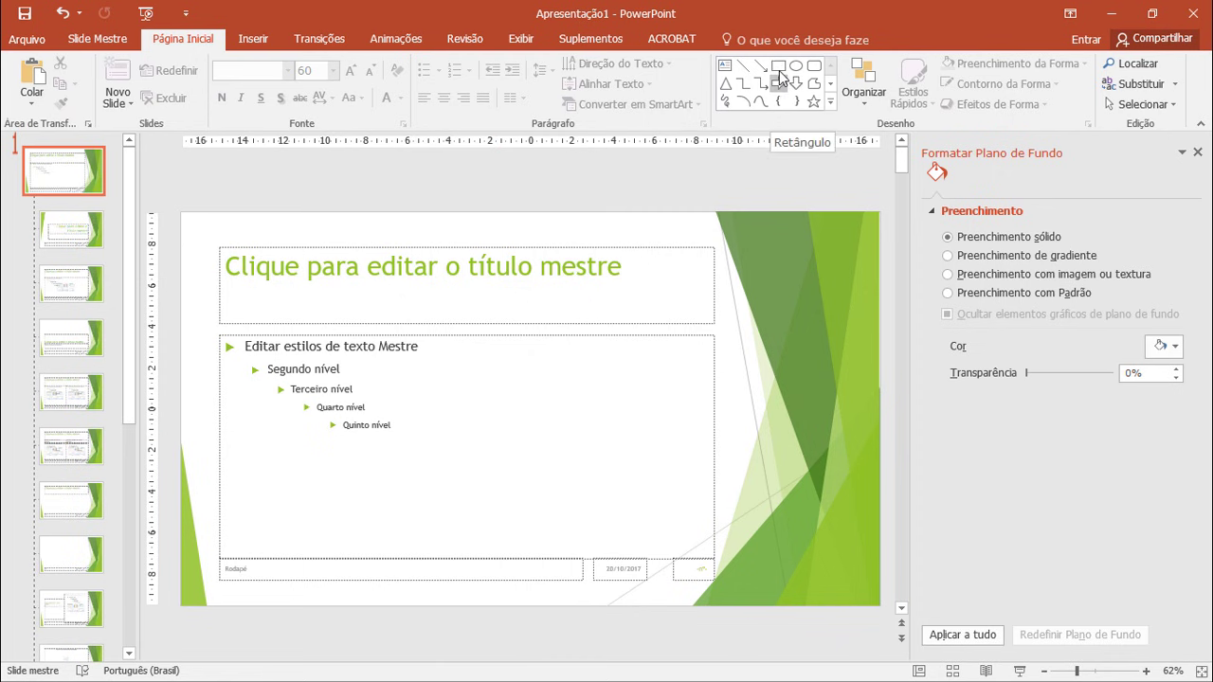
# Draw a rectangle in the body area and fill it with the clipboard 'Me Ensina TV' picture.
pyautogui.click(259, 39)
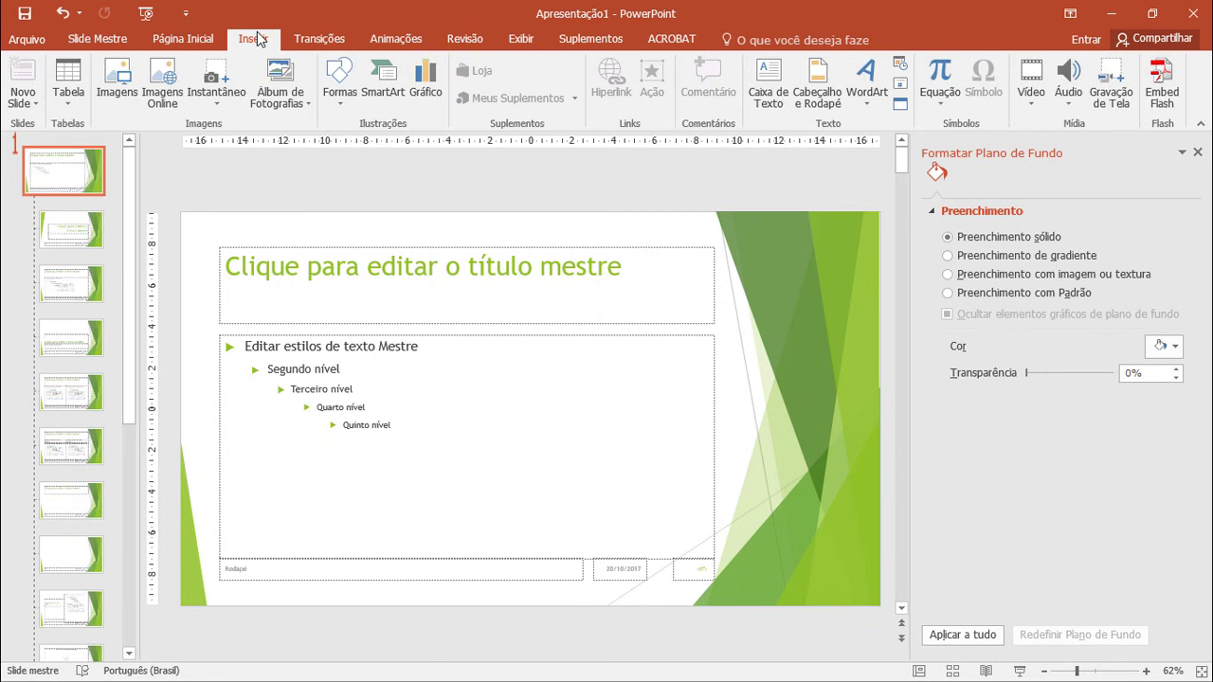
pyautogui.click(190, 44)
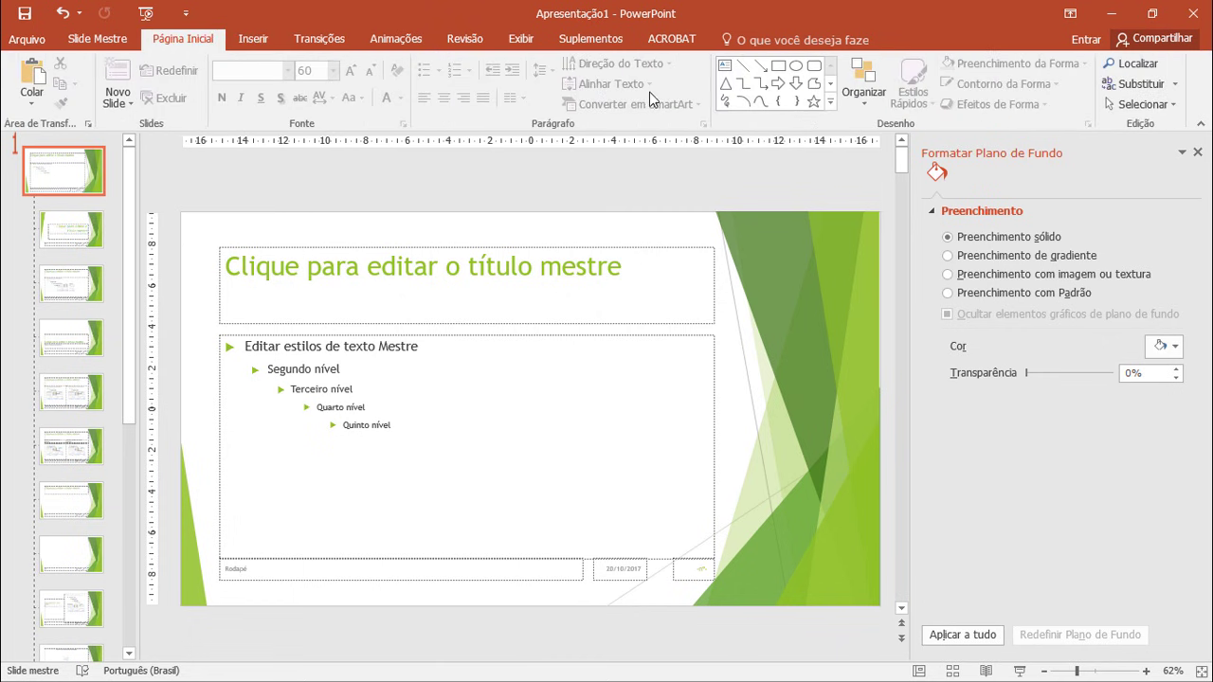
pyautogui.click(778, 65)
pyautogui.moveTo(438, 393)
pyautogui.mouseDown()
pyautogui.moveTo(688, 480)
pyautogui.moveTo(693, 469)
pyautogui.mouseUp()
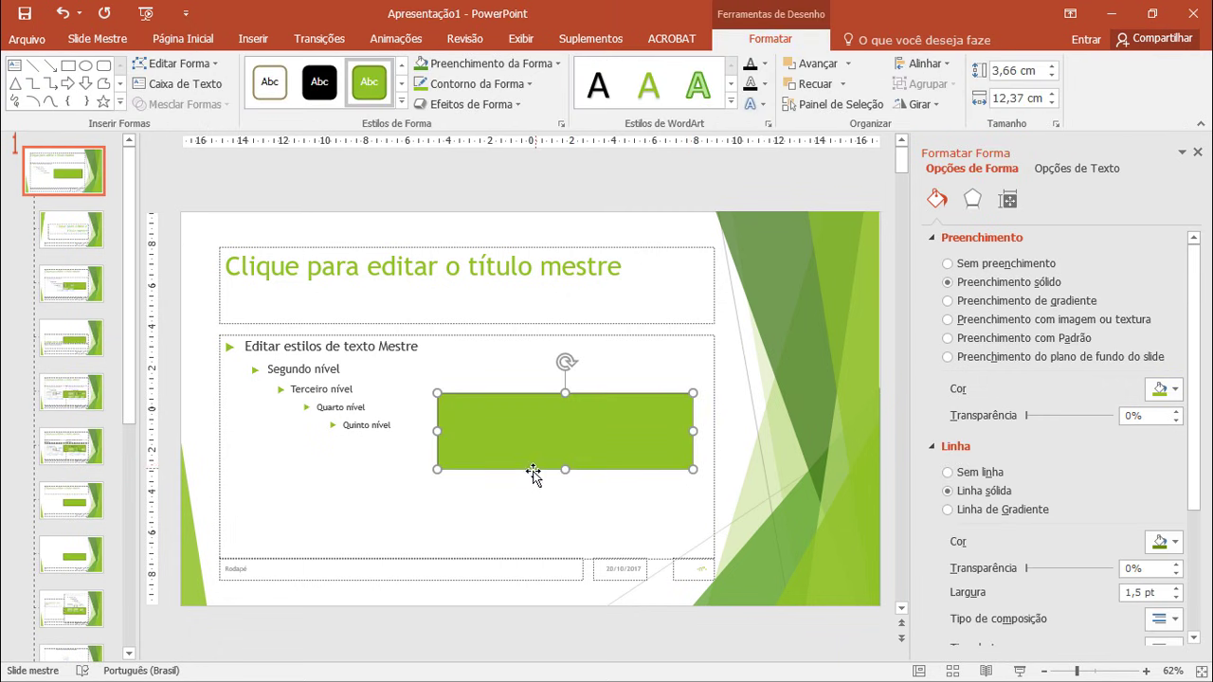
pyautogui.click(947, 320)
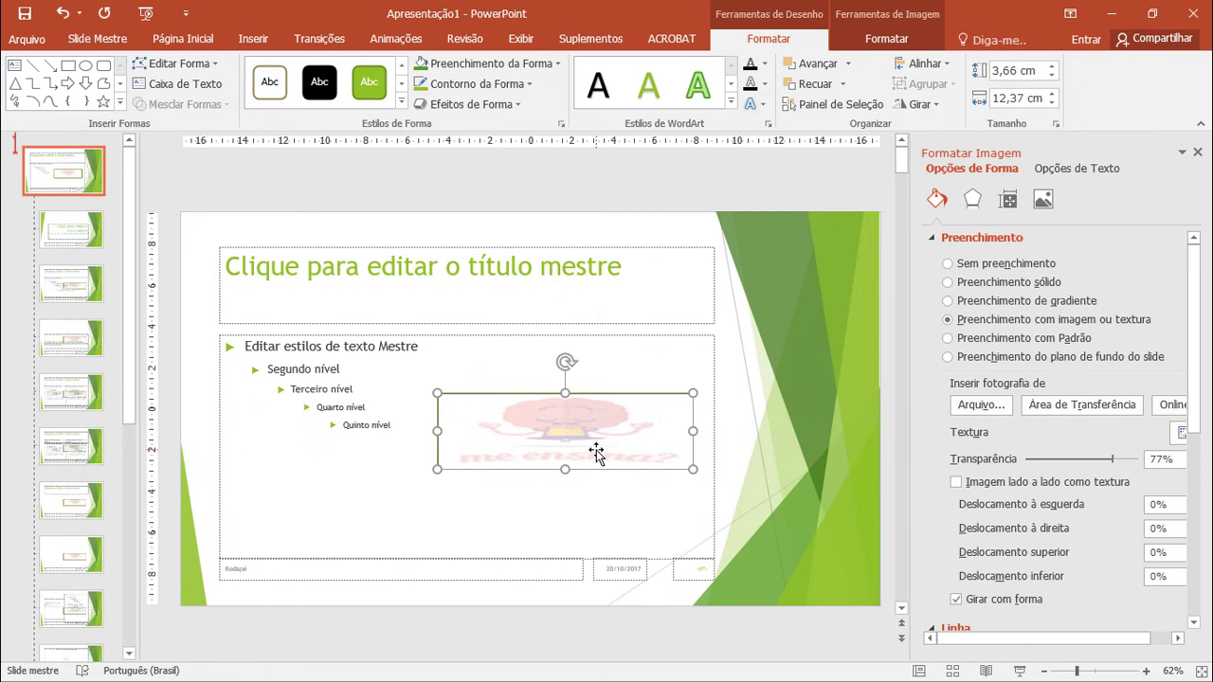
pyautogui.click(1076, 410)
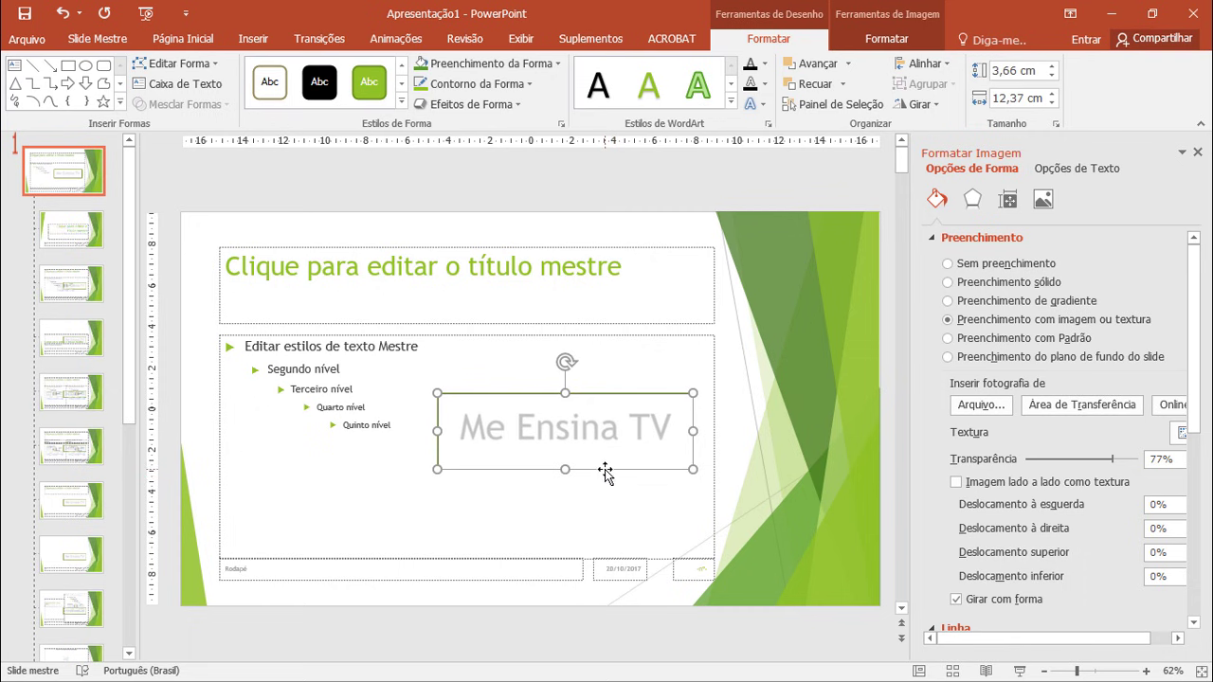
# Set the rectangle to Sem linha and raise its fill transparency to 86%.
pyautogui.scroll(-1, 986, 439)
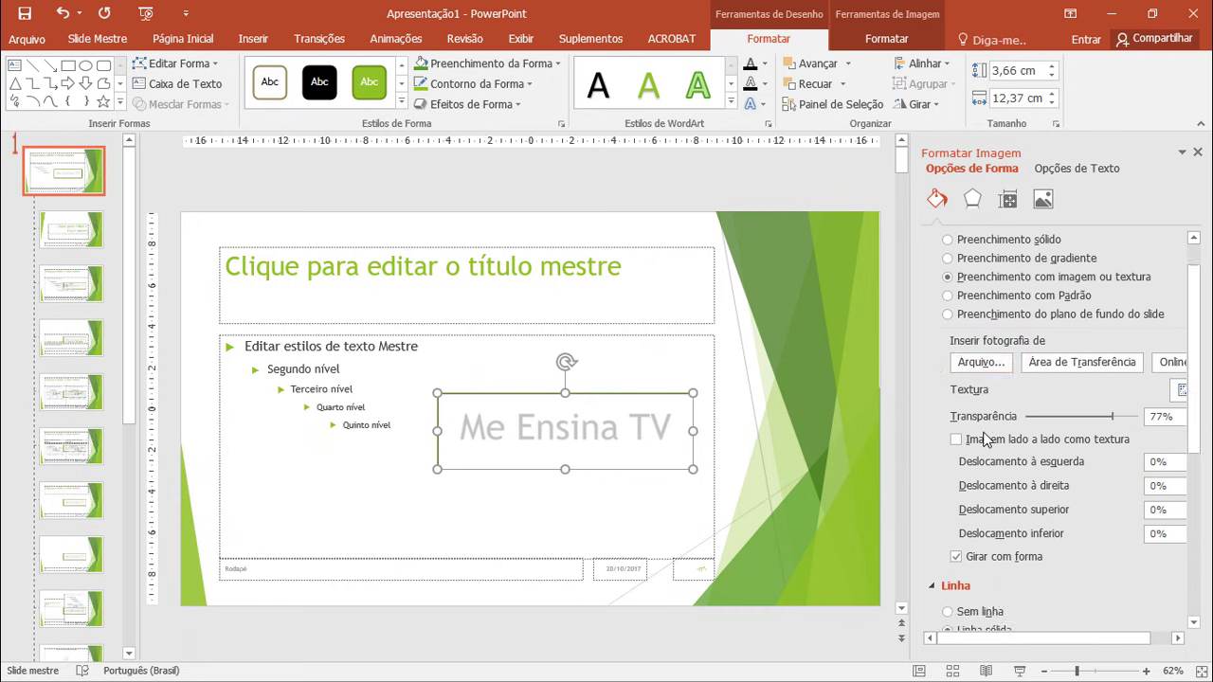
pyautogui.scroll(-5, 986, 439)
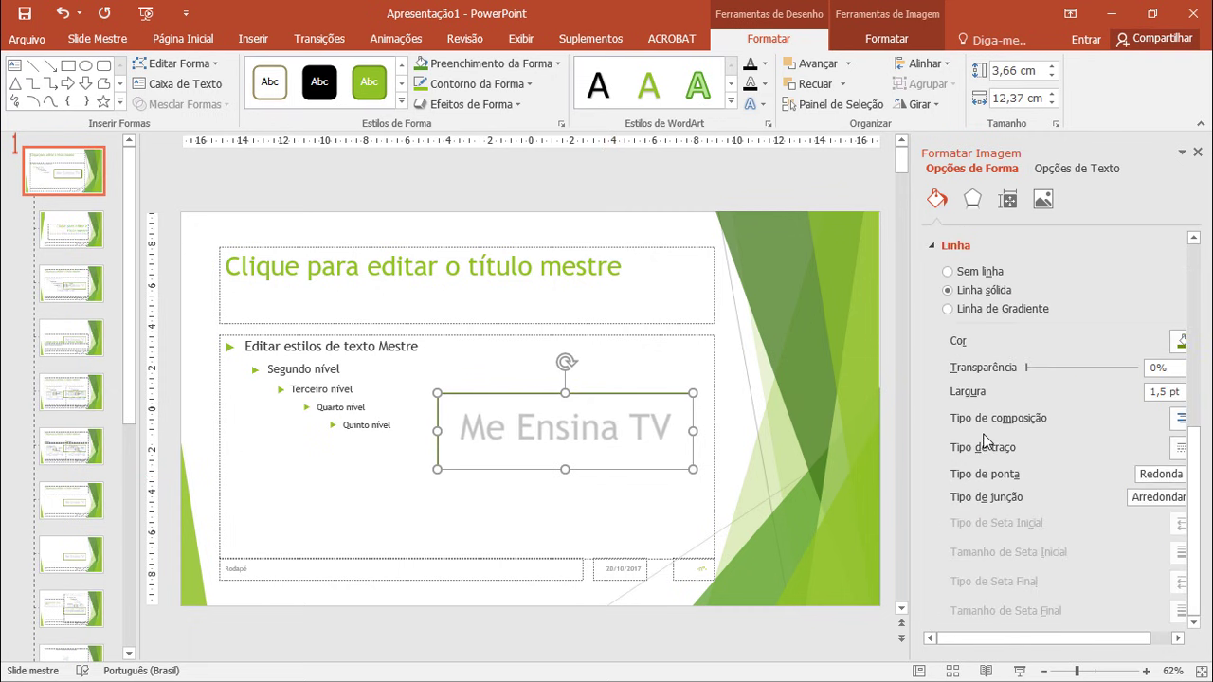
pyautogui.click(949, 272)
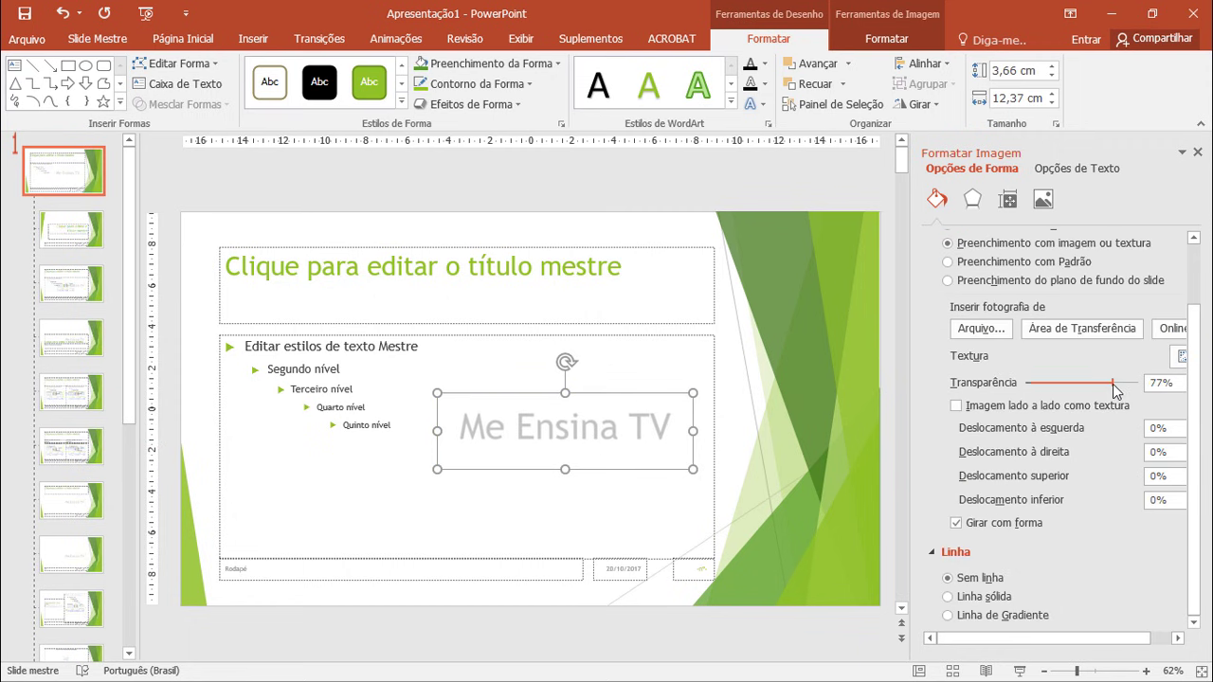
pyautogui.moveTo(1115, 383)
pyautogui.mouseDown()
pyautogui.moveTo(1091, 382)
pyautogui.moveTo(1127, 390)
pyautogui.mouseUp()
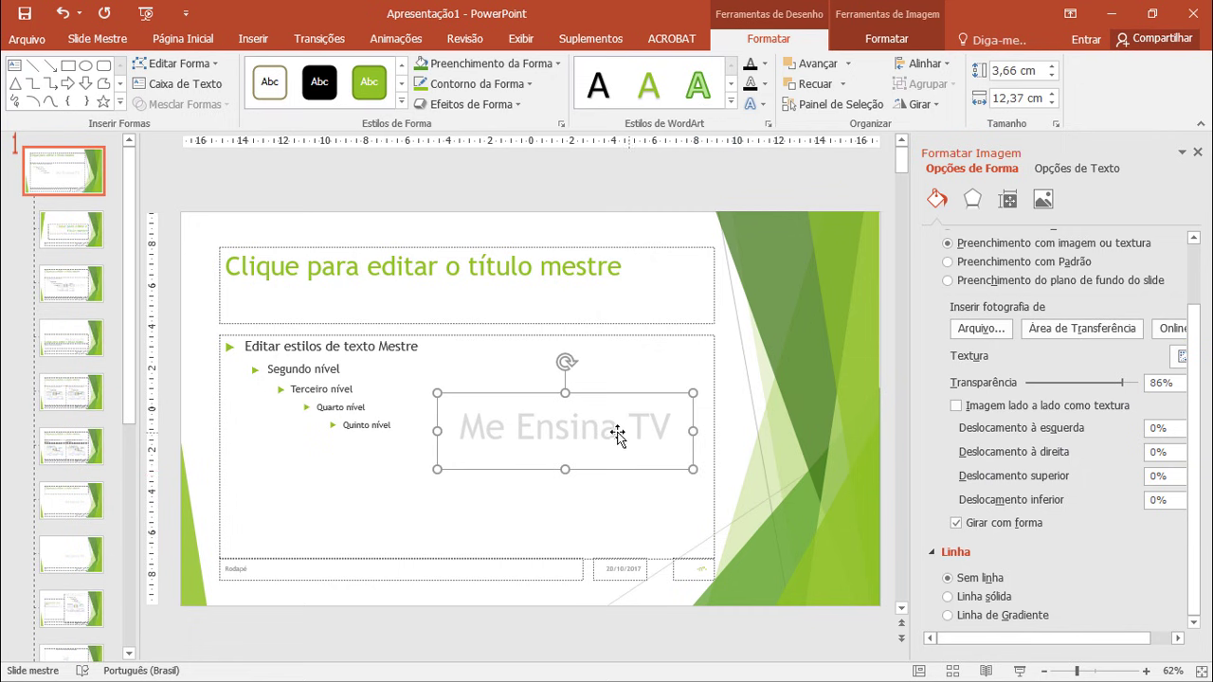
# Move, tilt upward and enlarge the watermark, positioning it slightly left over the body text.
pyautogui.moveTo(612, 434); pyautogui.dragTo(544, 410)
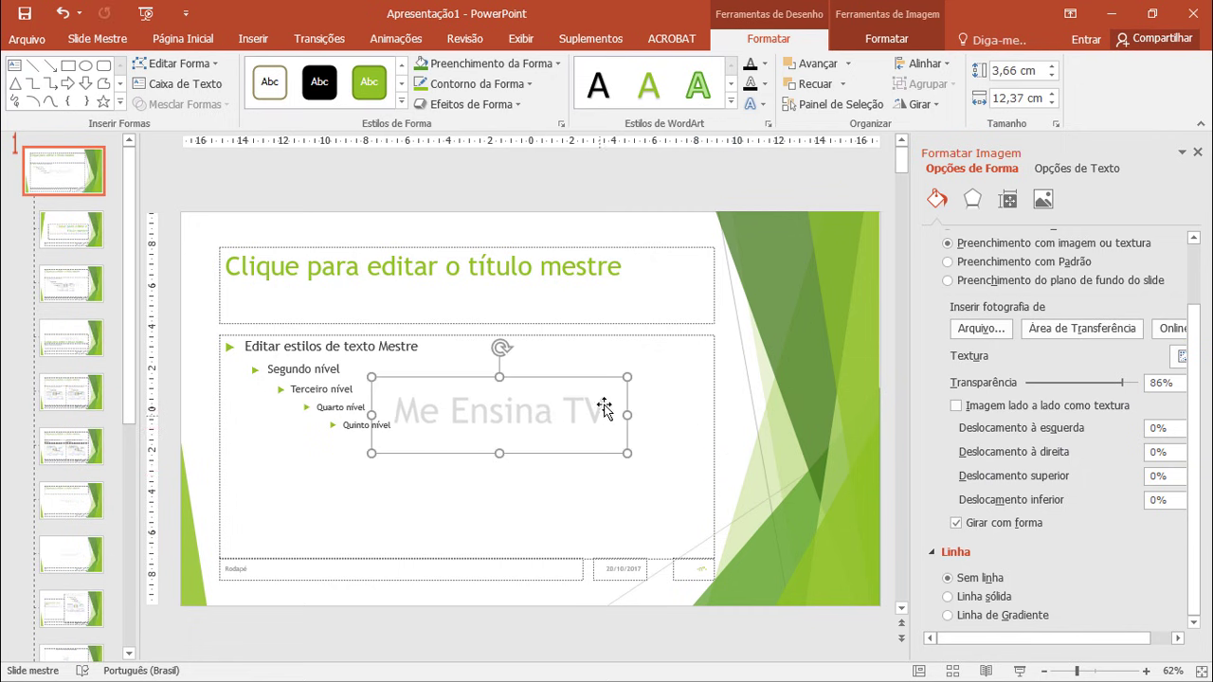
pyautogui.moveTo(496, 346); pyautogui.dragTo(491, 346)
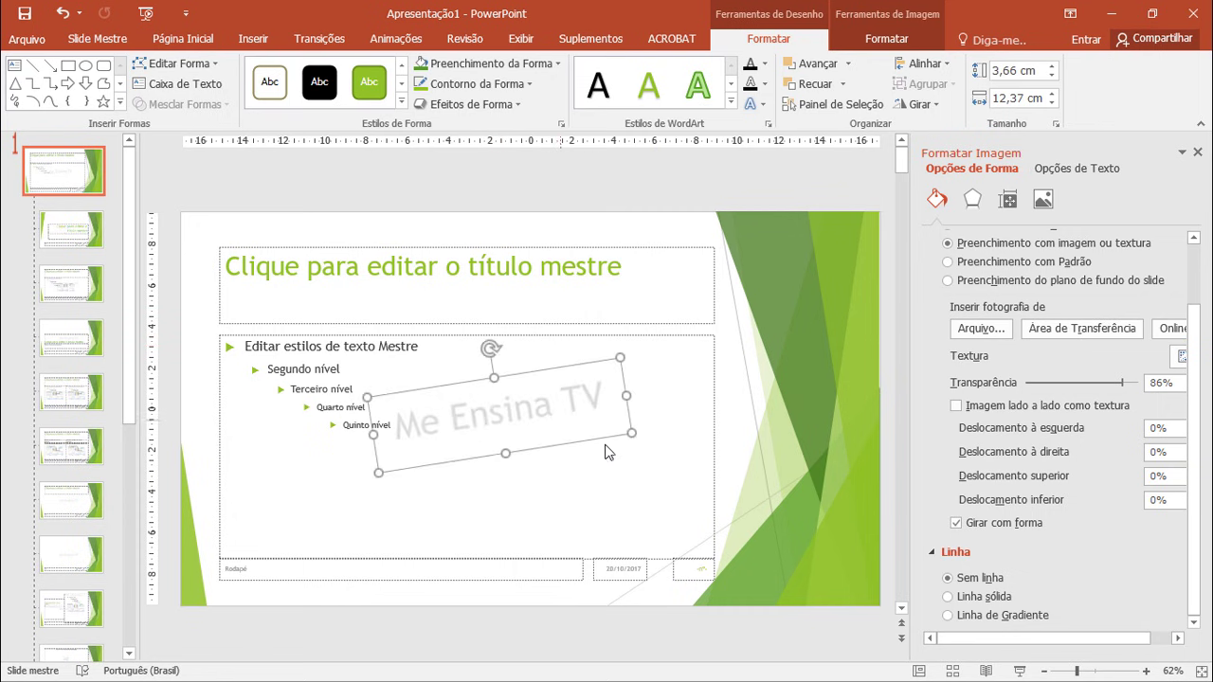
pyautogui.moveTo(634, 434); pyautogui.dragTo(735, 471)
pyautogui.moveTo(581, 423); pyautogui.dragTo(465, 417)
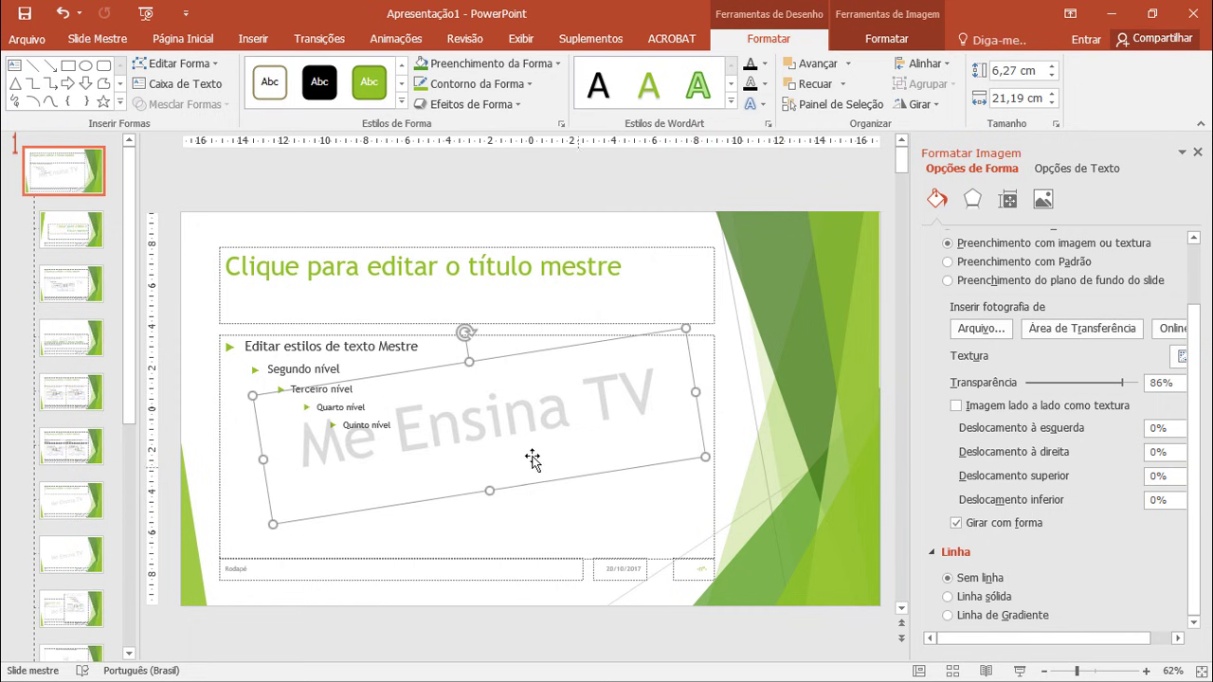
pyautogui.moveTo(466, 427); pyautogui.dragTo(453, 424)
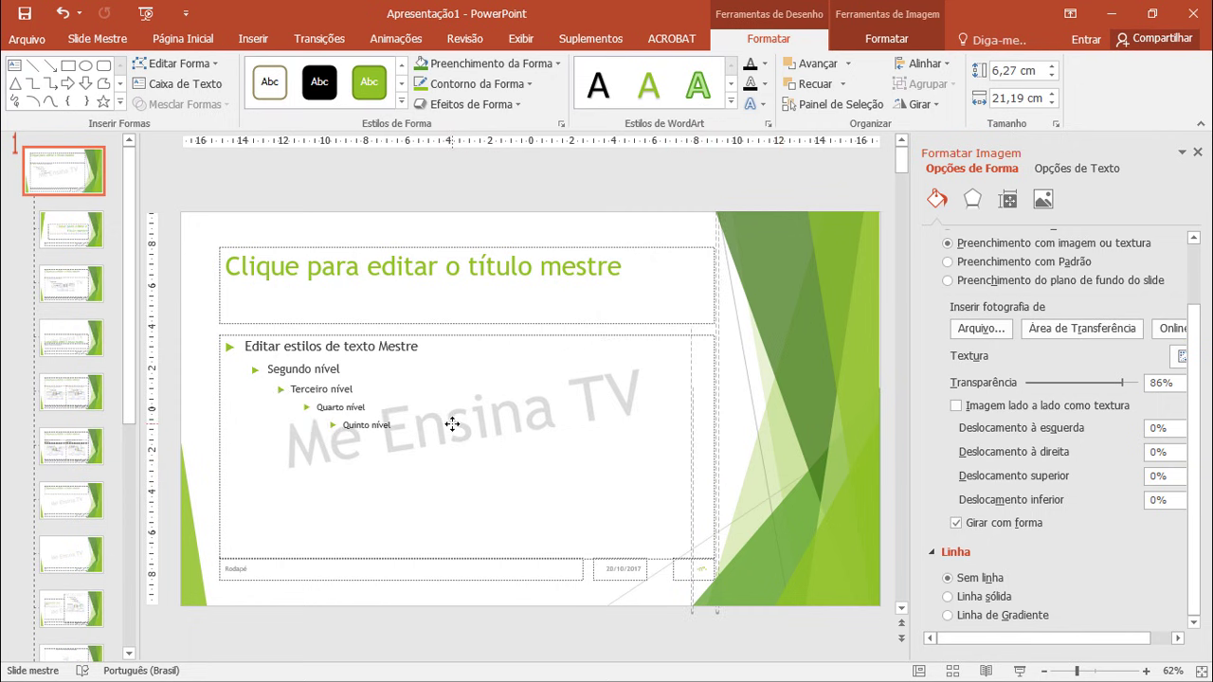
# Send the watermark to the back, behind the other master content.
pyautogui.rightClick(454, 422)
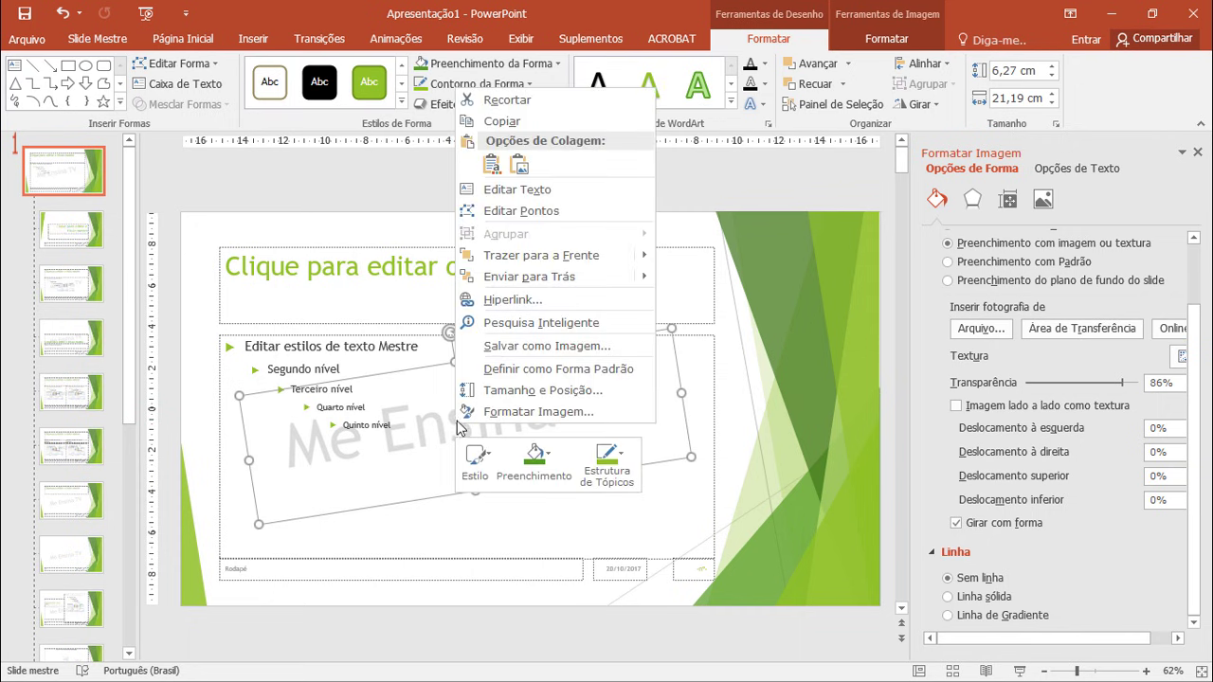
pyautogui.moveTo(620, 282)
pyautogui.click(690, 278)
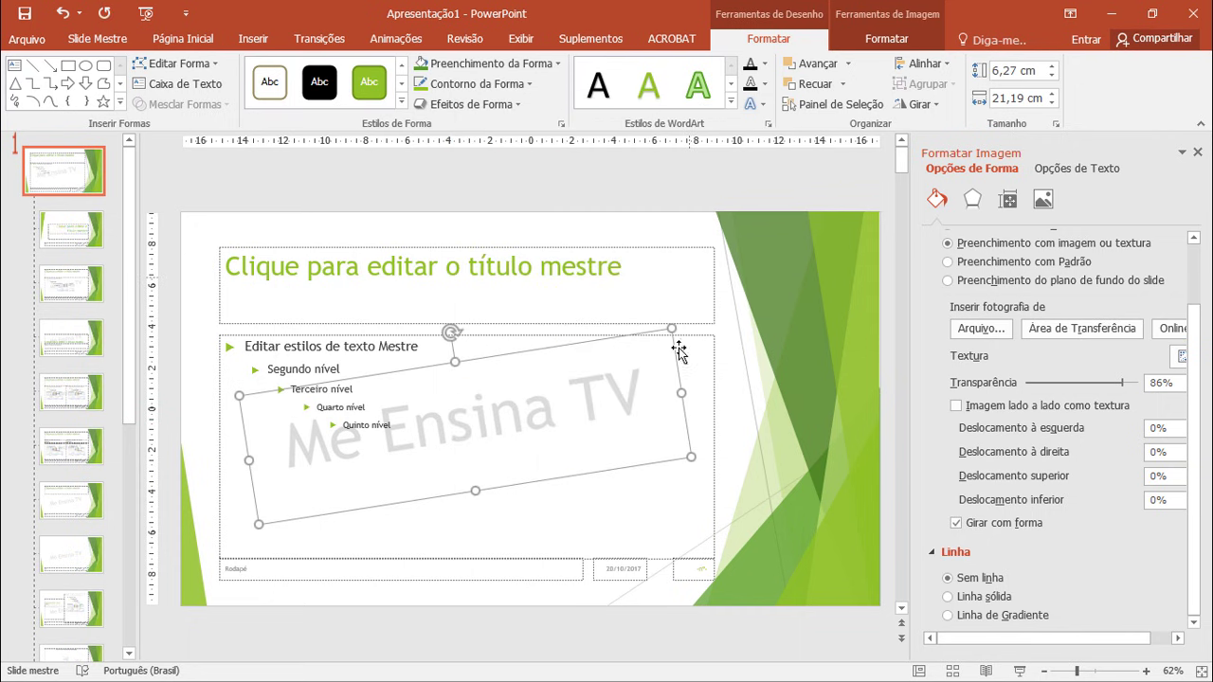
# Close master view and check slides 1–3 for the tilted watermark, ending on slide 2.
pyautogui.press('Escape')
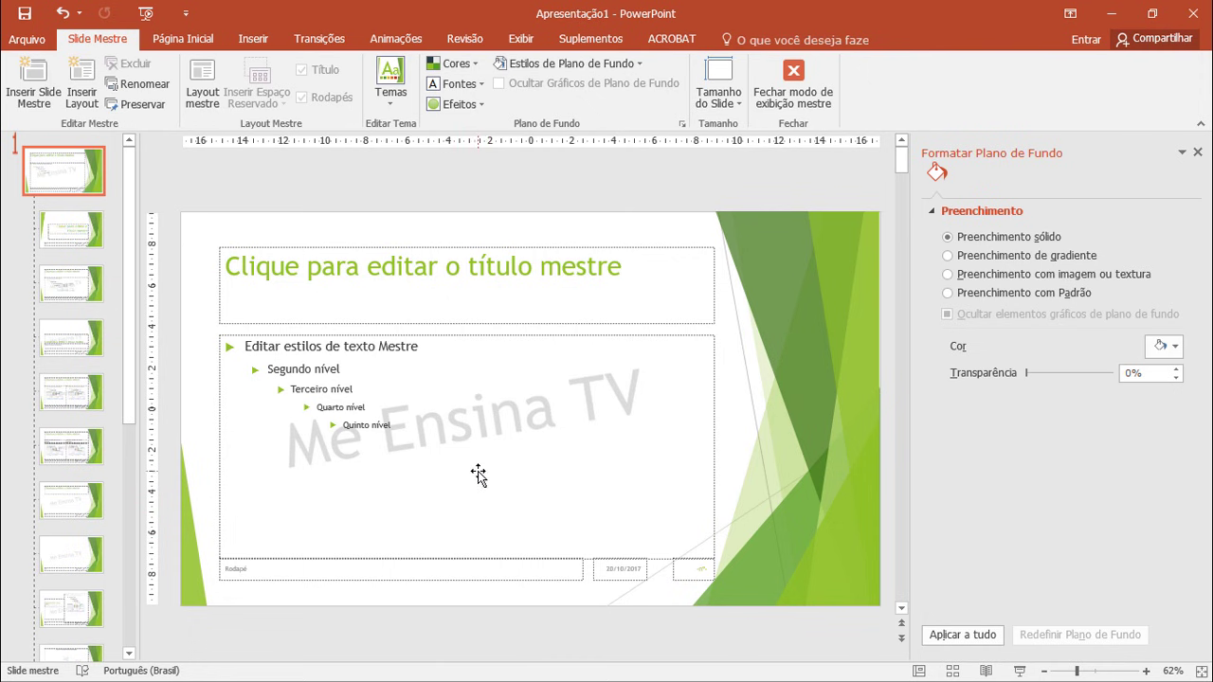
pyautogui.click(804, 90)
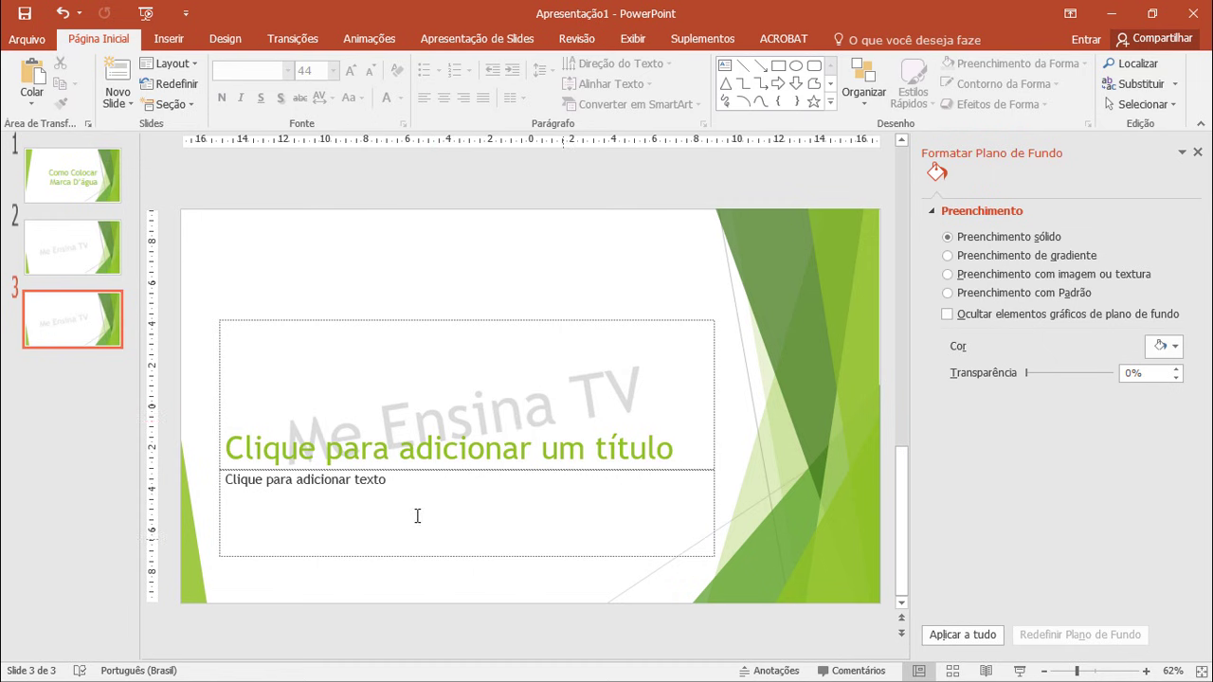
pyautogui.click(96, 249)
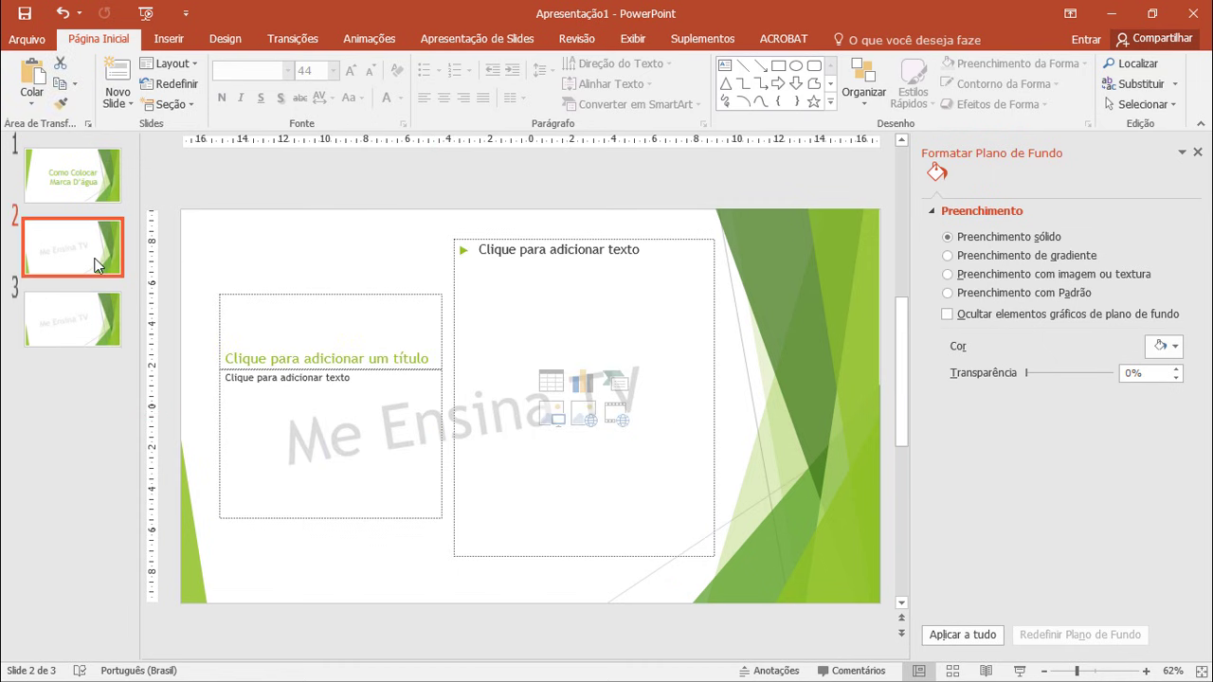
pyautogui.click(98, 337)
pyautogui.click(93, 184)
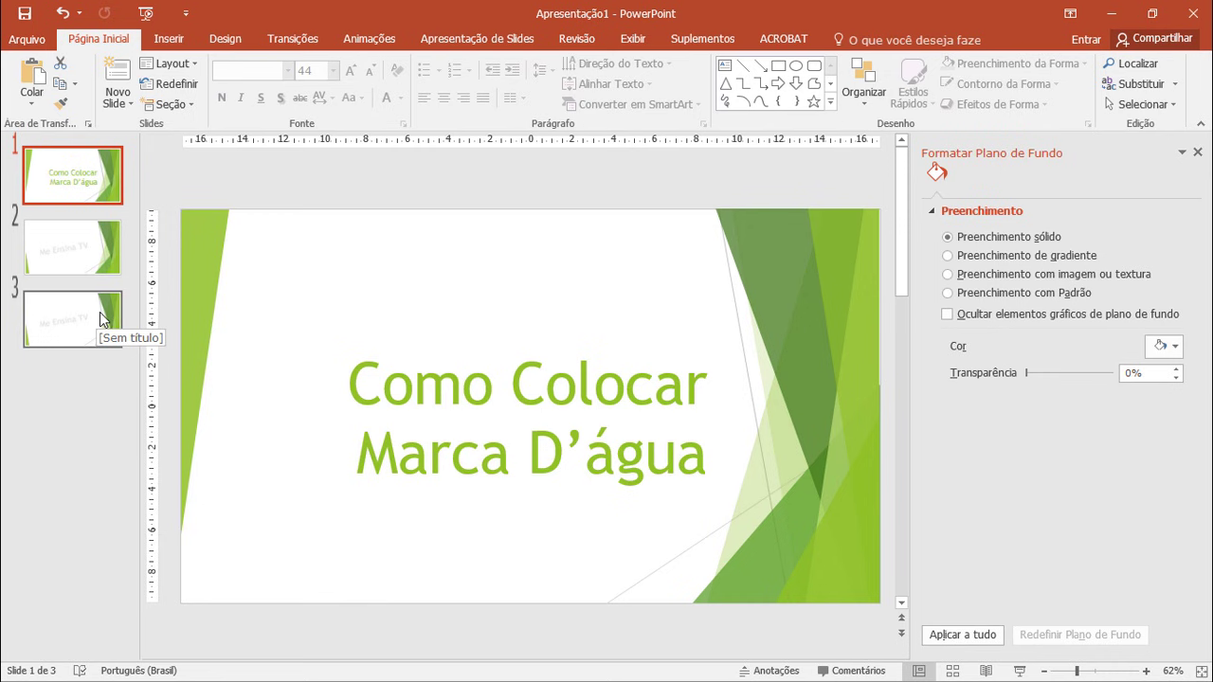
pyautogui.click(86, 260)
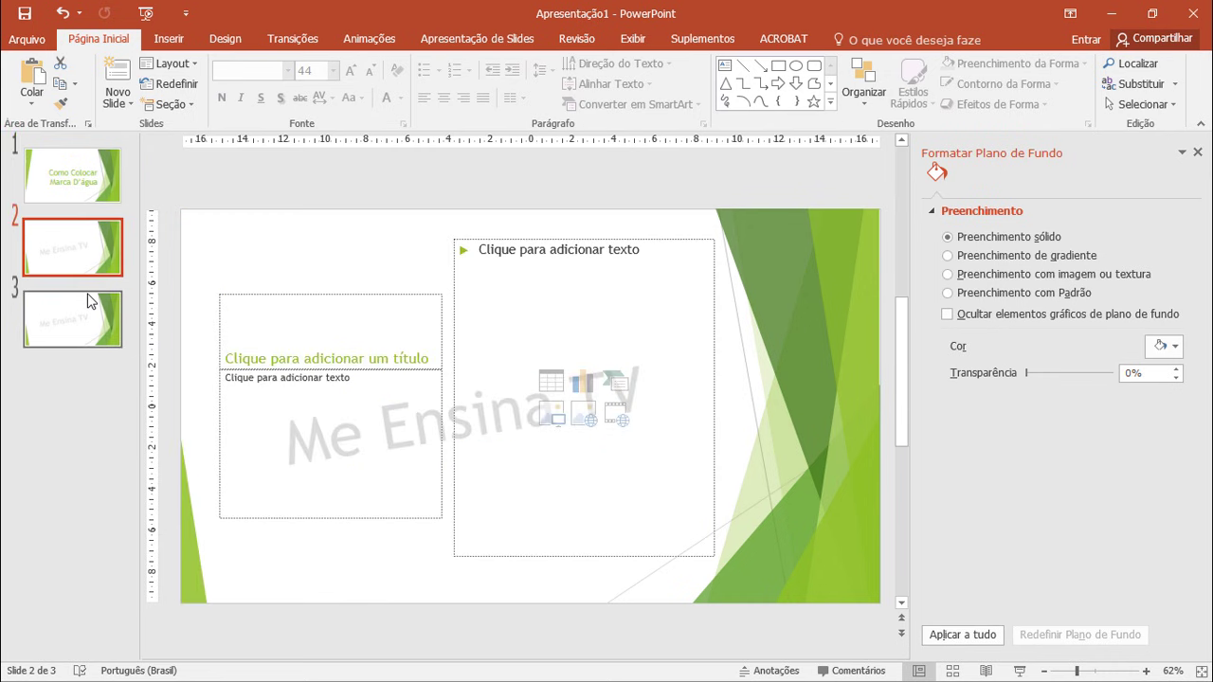